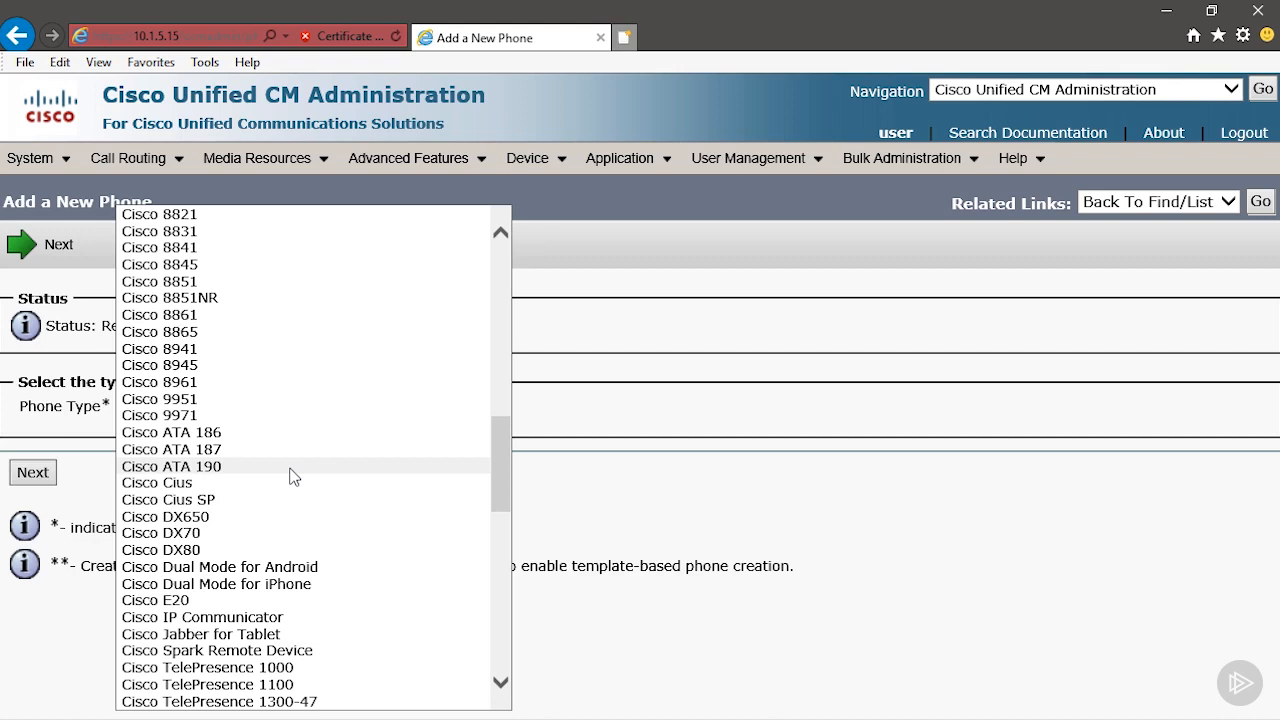
Choose Cisco TelePresence SX10 as the type of phone to create and continue to its configuration.
scroll(293, 476, down, 2)
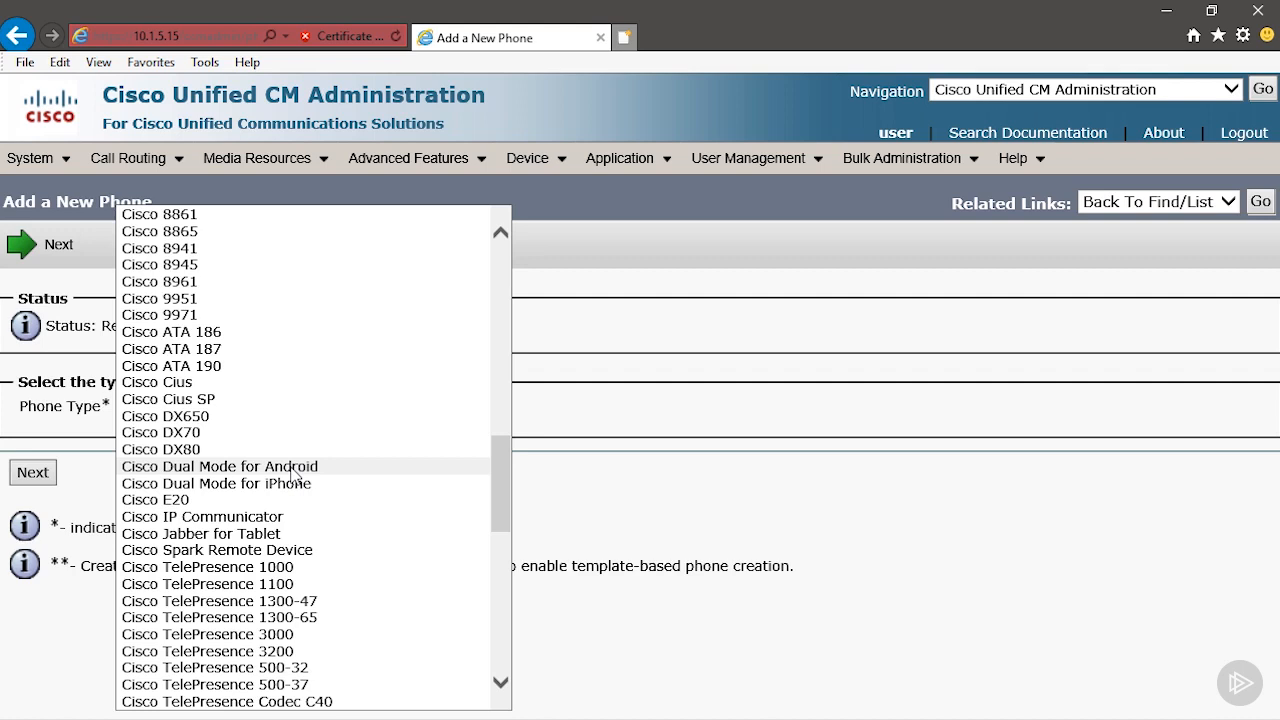
scroll(292, 480, down, 2)
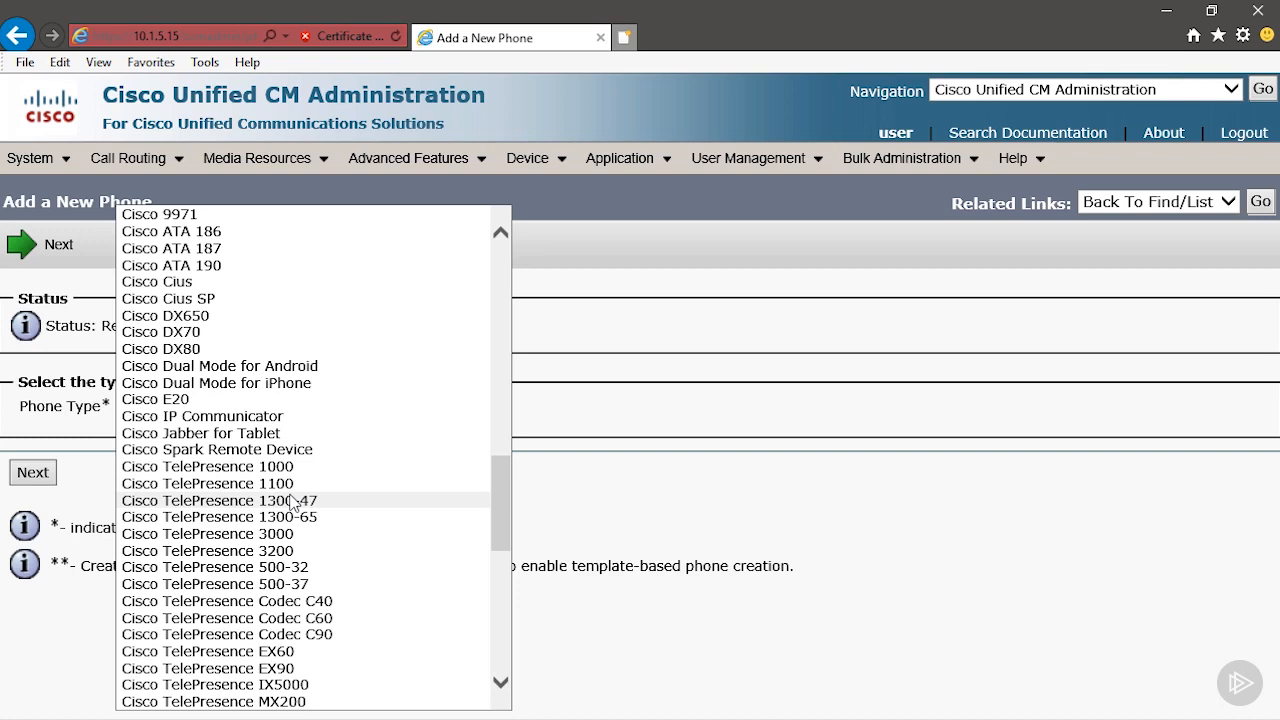
scroll(374, 537, down, 4)
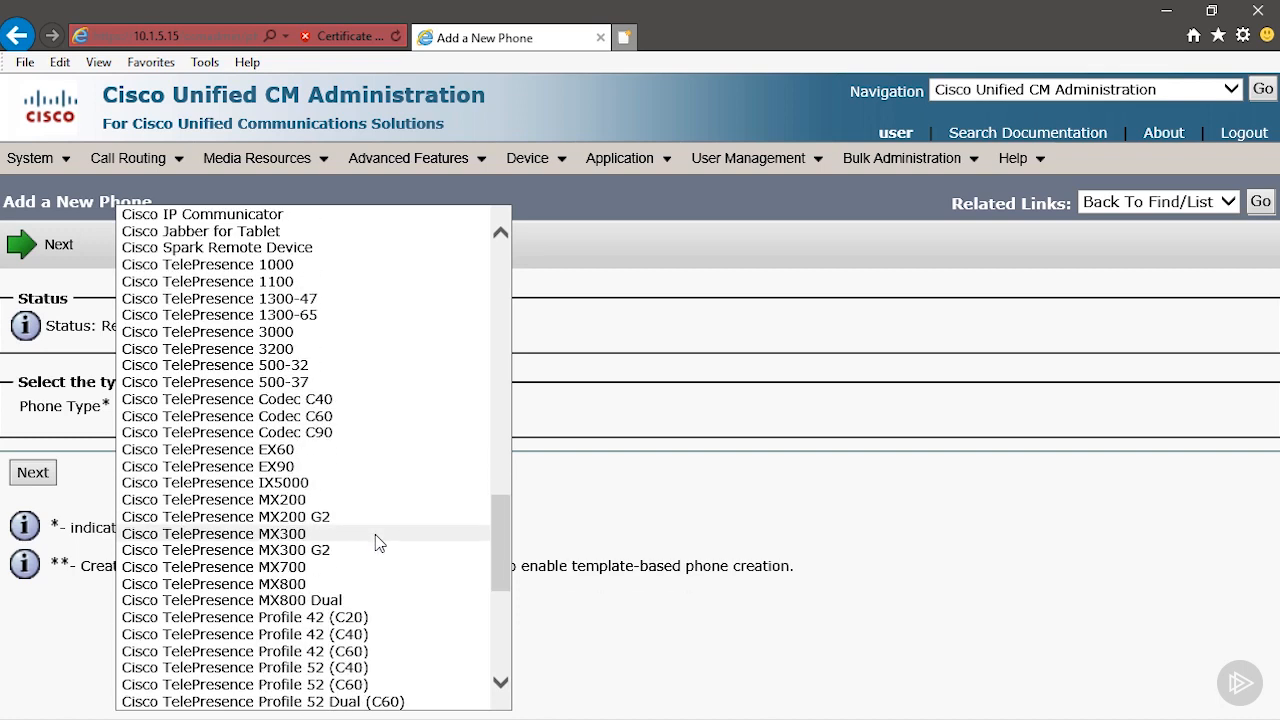
scroll(378, 541, down, 1)
scroll(378, 540, down, 4)
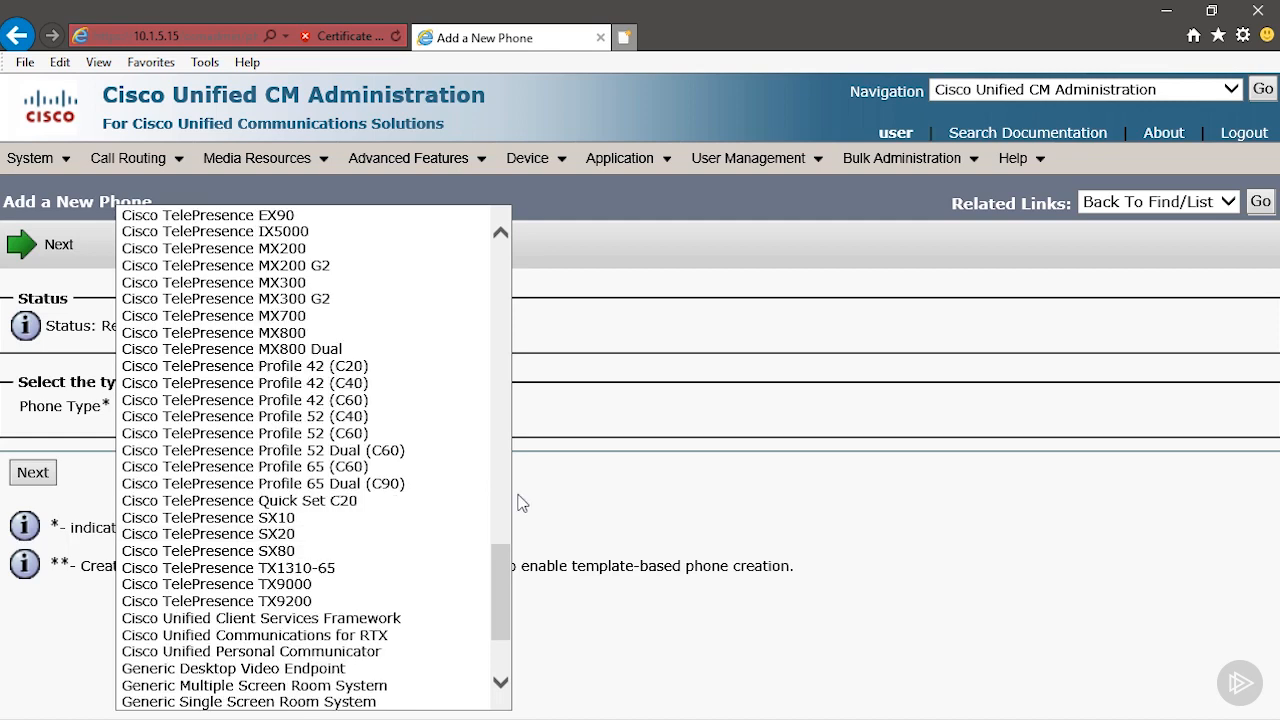
scroll(344, 546, down, 3)
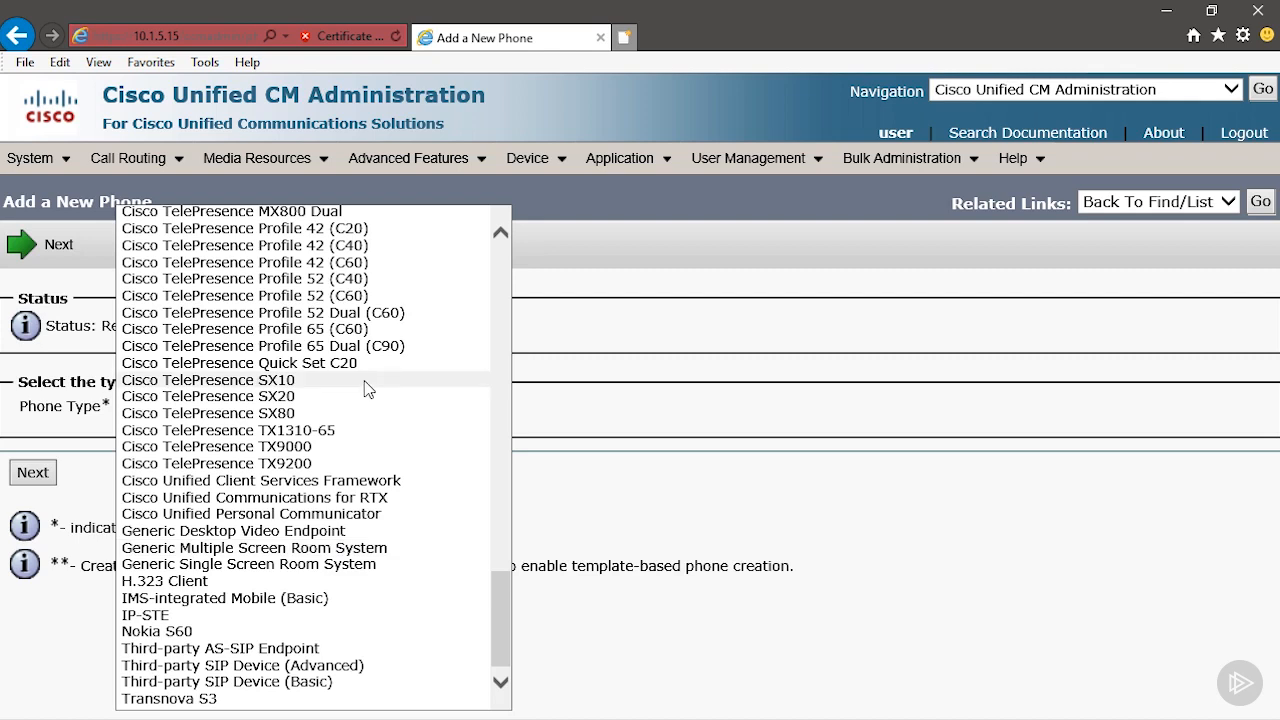
click(320, 381)
click(45, 481)
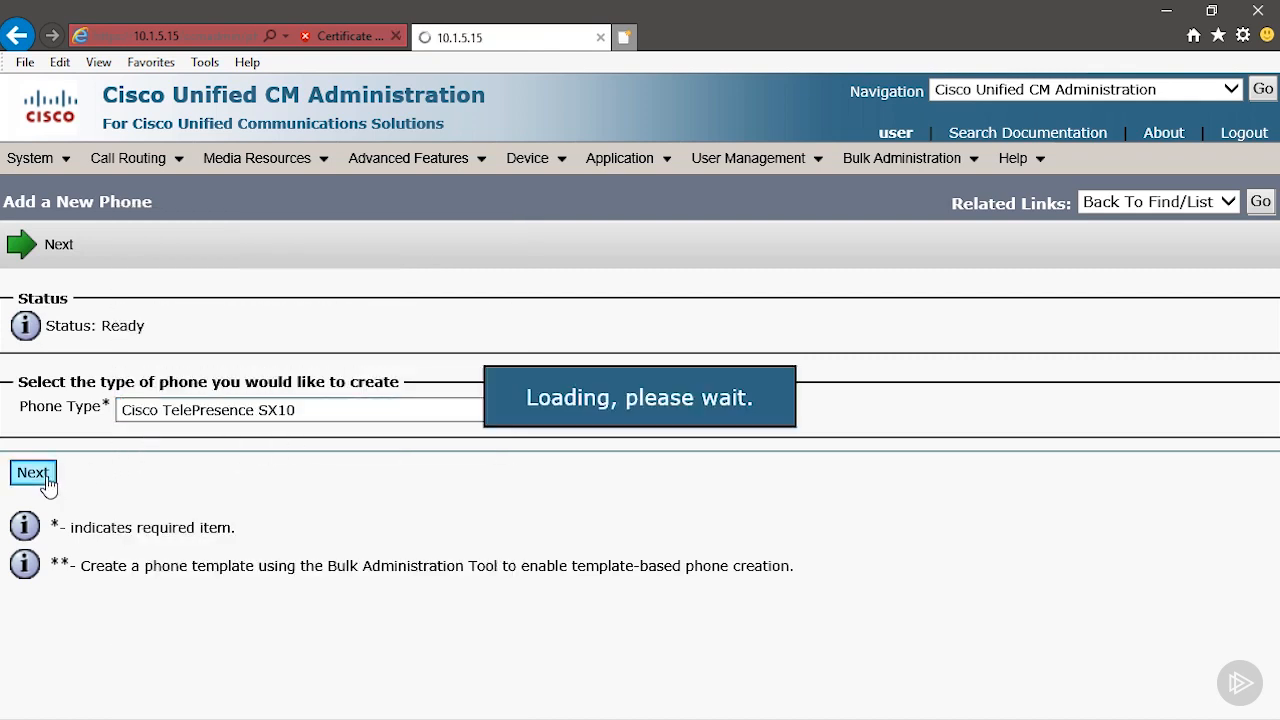
Copy the MAC address from the codec's system information into EditPad Lite, remove its colons, and select the result E4C722691D8E for copying.
scroll(292, 446, down, 2)
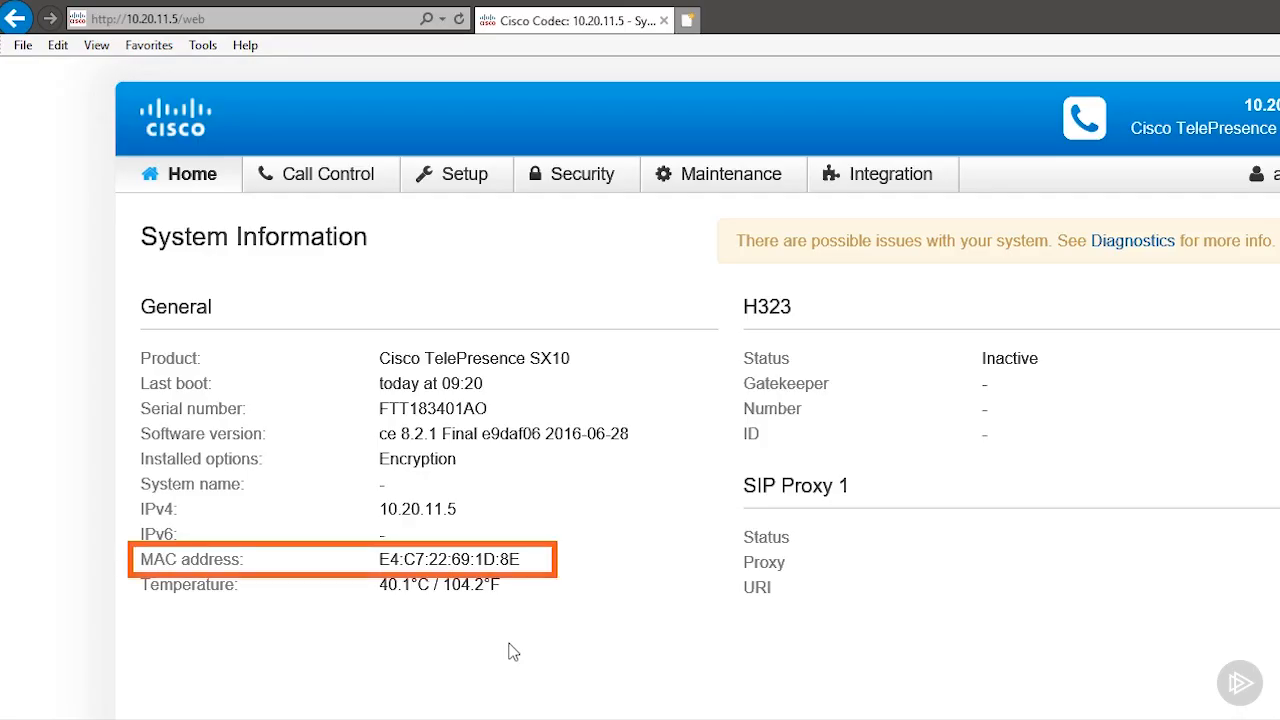
drag(519, 564, 384, 564)
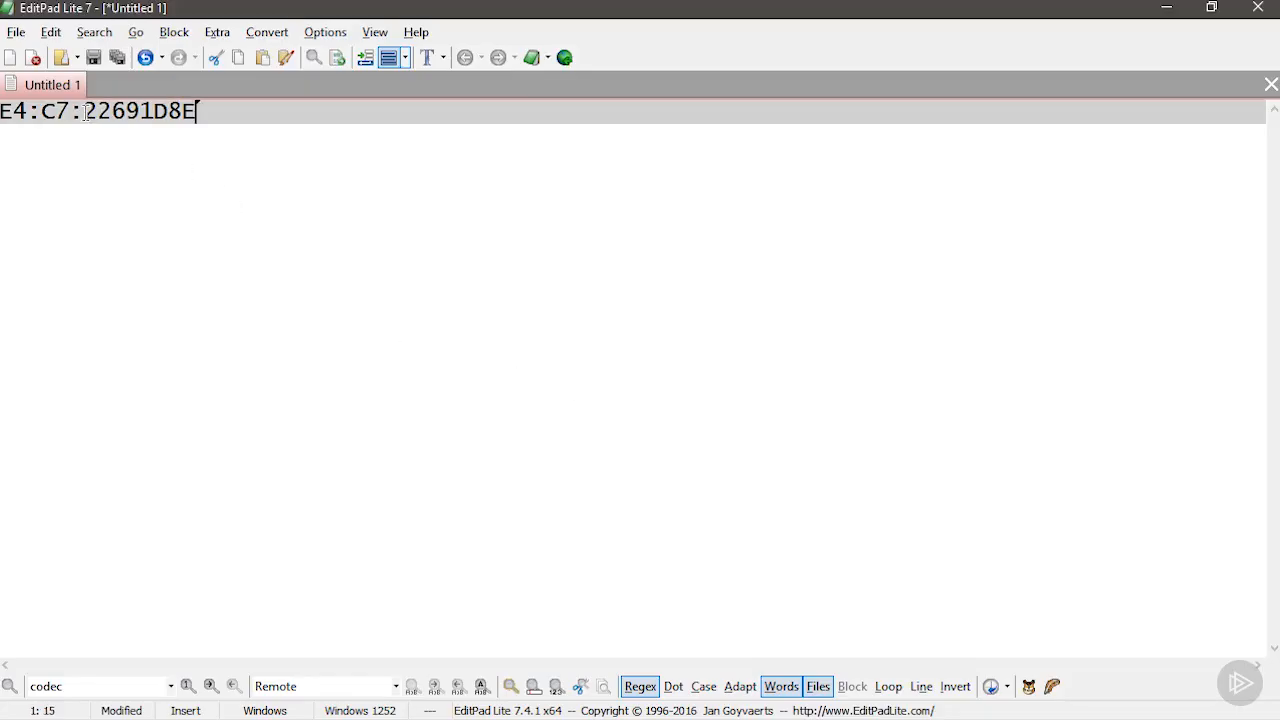
click(85, 112)
key(BackSpace)
click(42, 113)
key(BackSpace)
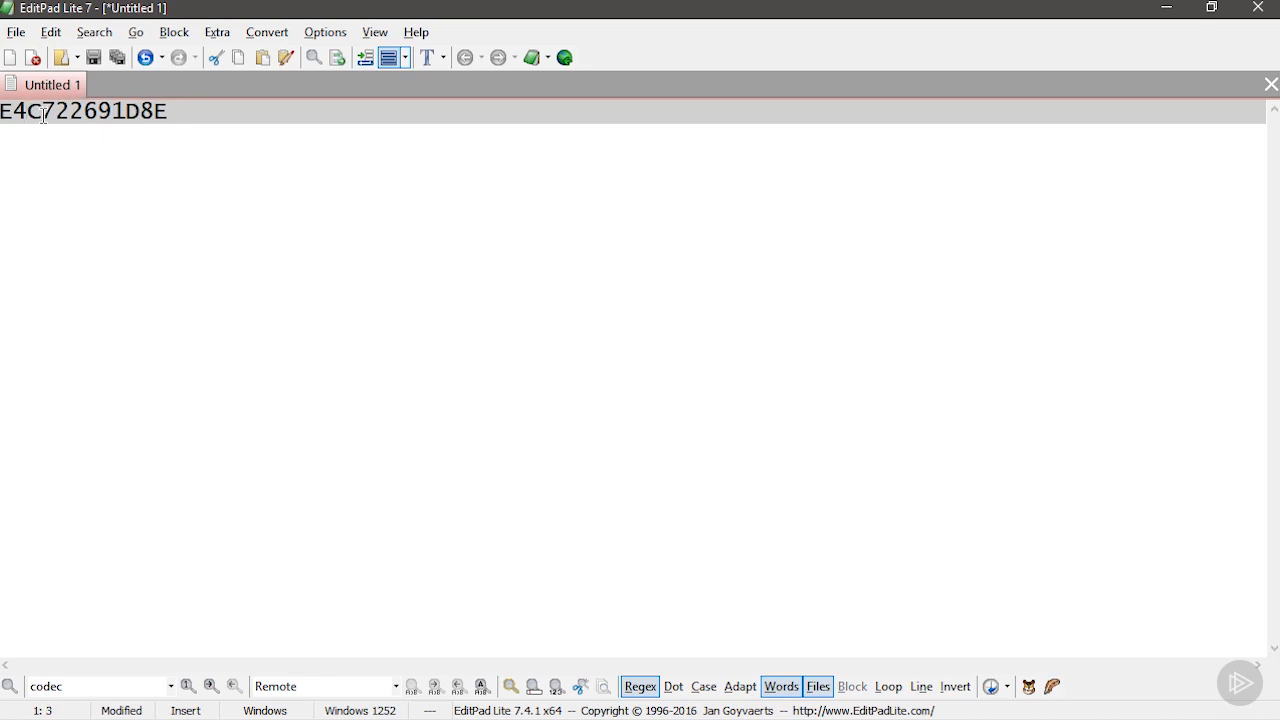
double_click(160, 112)
key(ctrl+c)
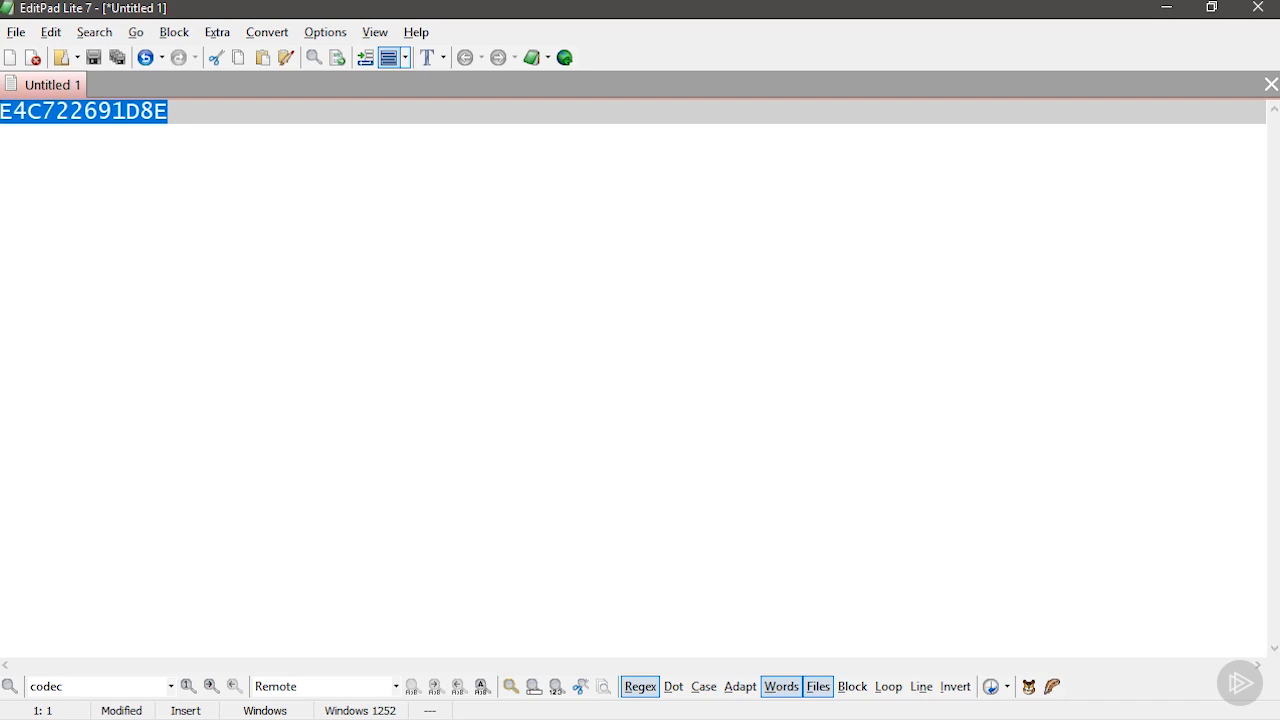
Switch to Cisco Unified CM Administration and paste E4C722691D8E as the new phone's MAC address.
key(alt+Tab)
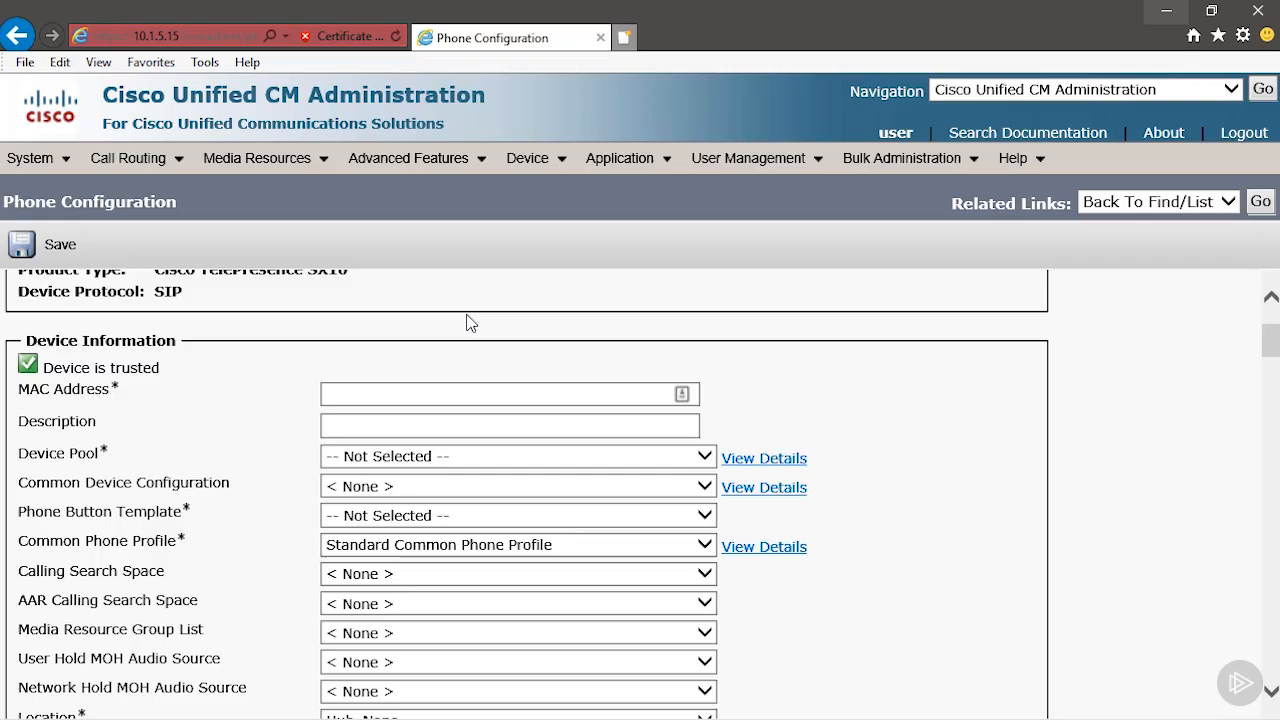
click(428, 393)
key(ctrl+v)
Replace the phone's description with SX10 and set its device pool to Default.
scroll(428, 393, down, 1)
click(422, 358)
text(SEPE4C722691D8E)
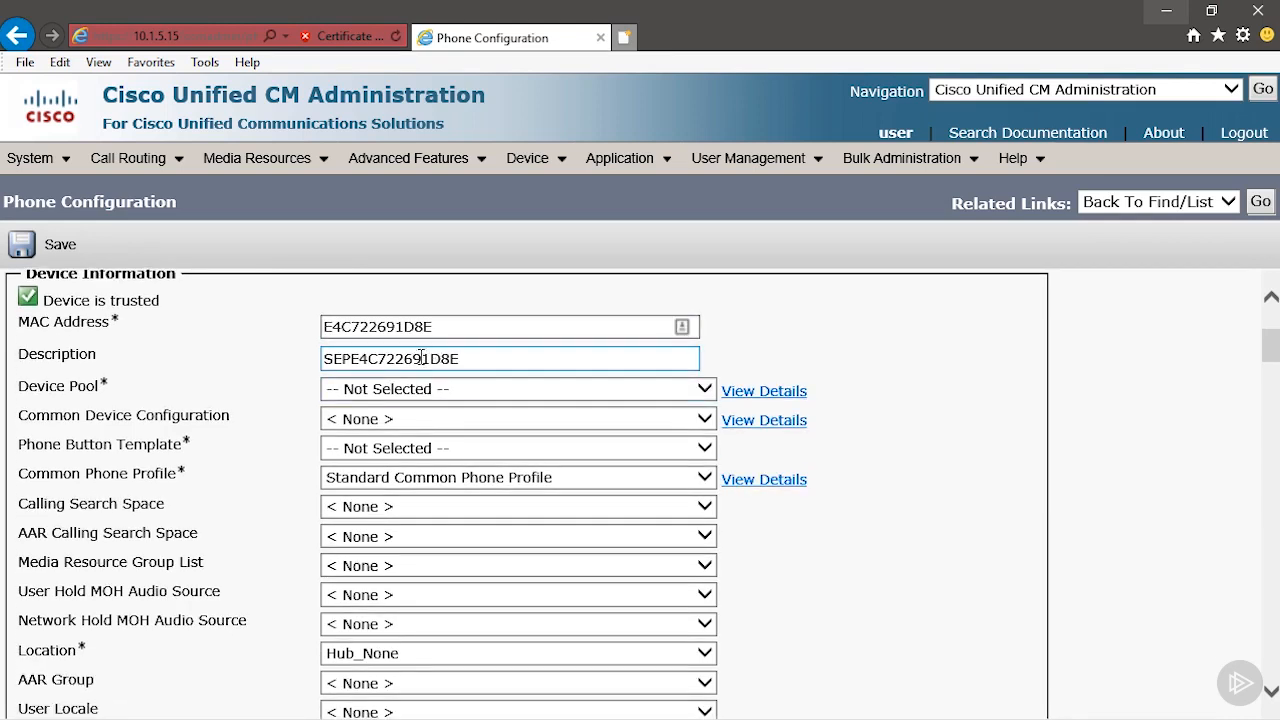
key(ctrl+a)
text(SX)
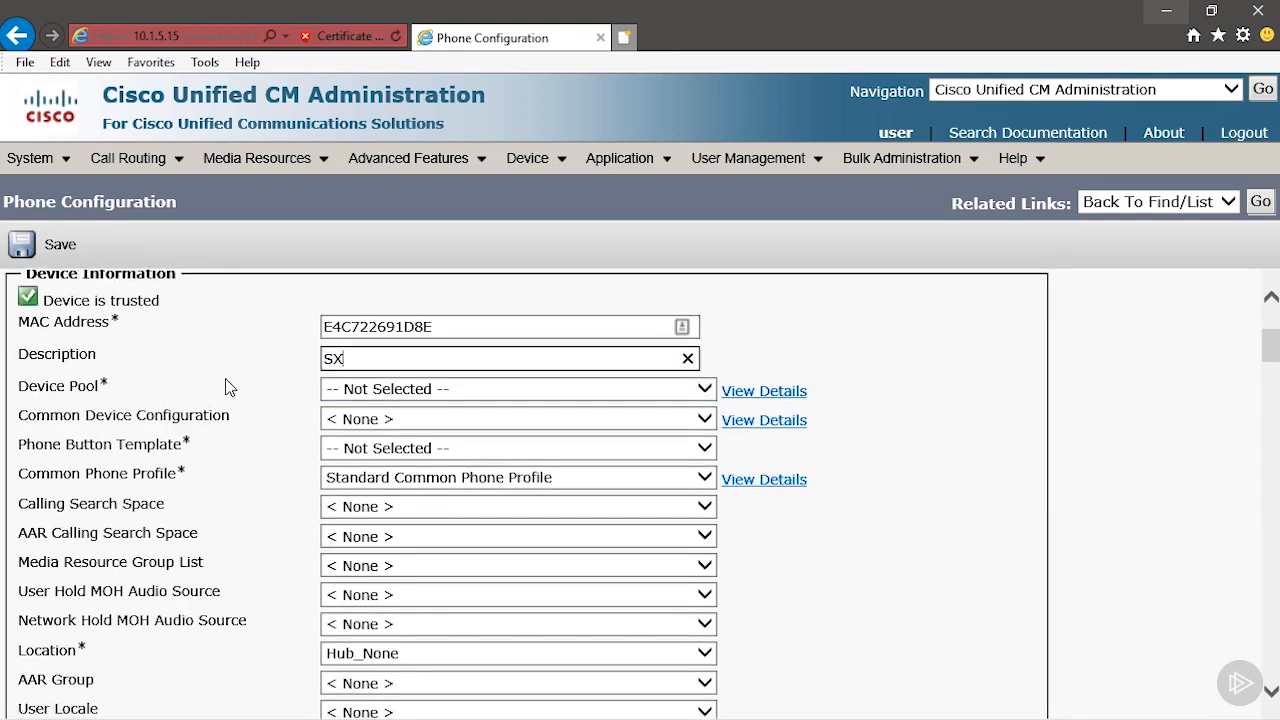
text(10)
click(366, 388)
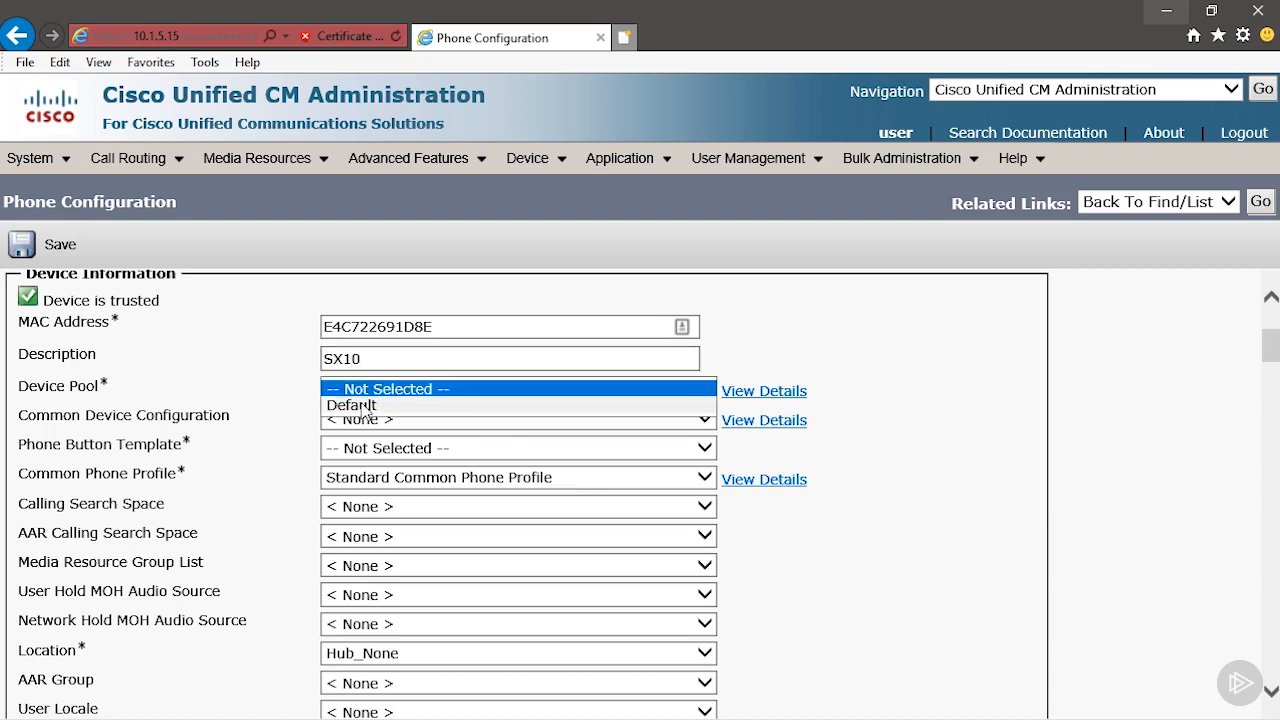
click(365, 406)
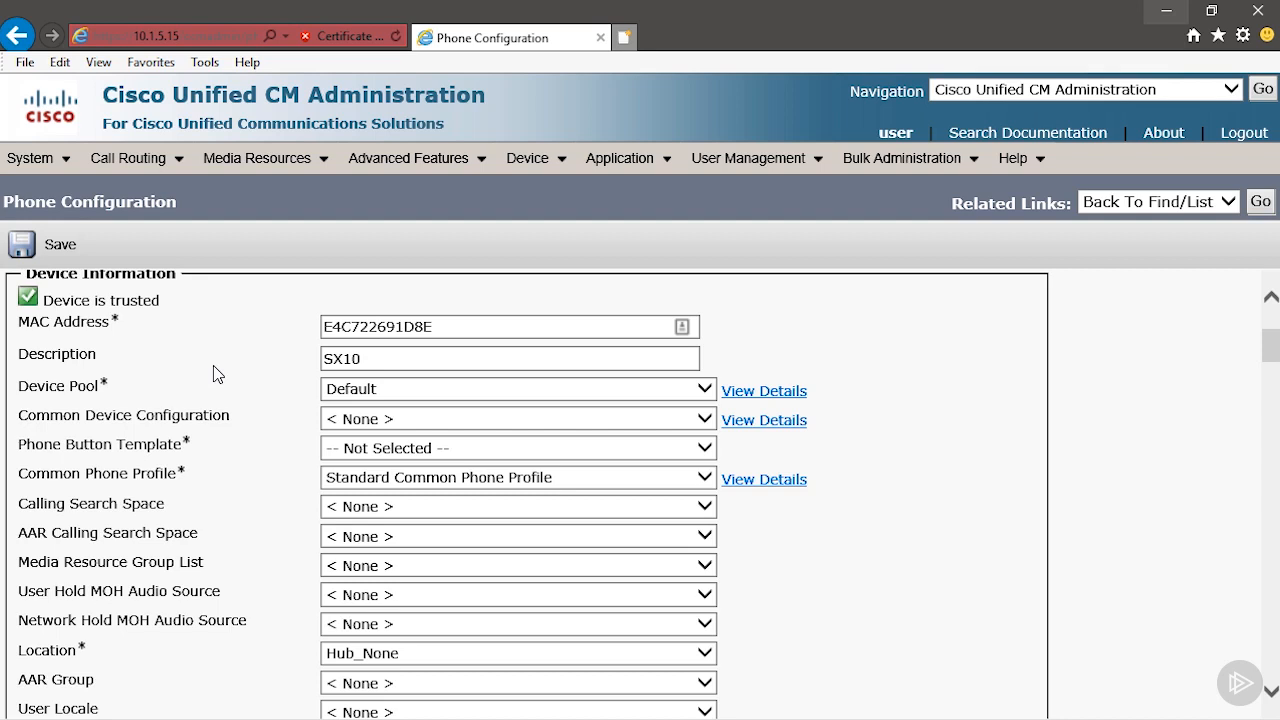
Set the phone button template to Standard Cisco TelePresence SX10 and the owner to Anonymous (Public/Shared Space).
click(375, 453)
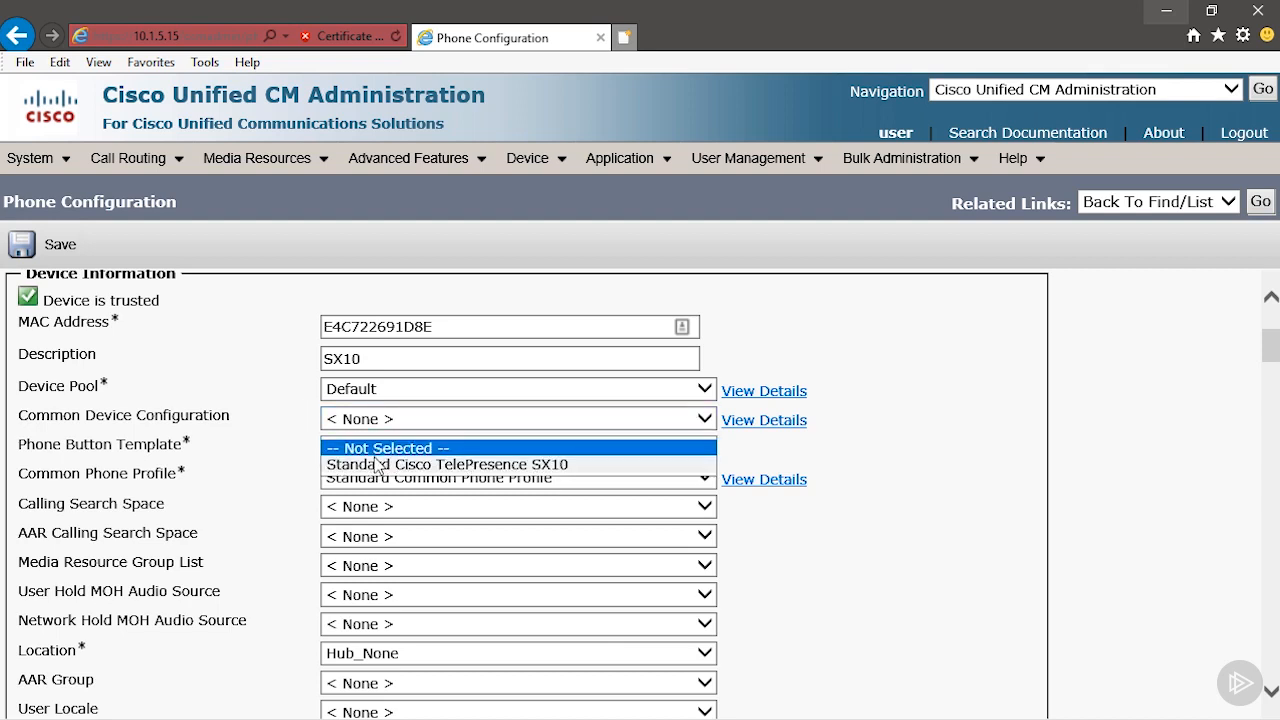
click(378, 464)
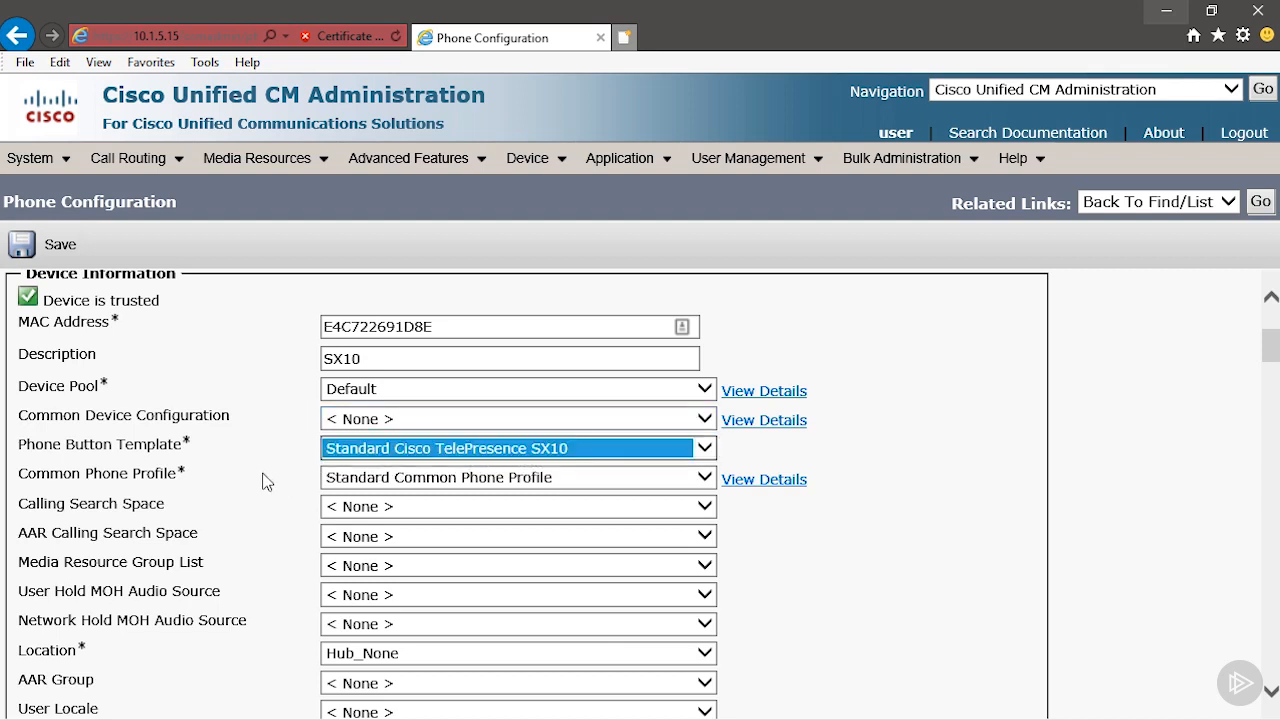
click(267, 482)
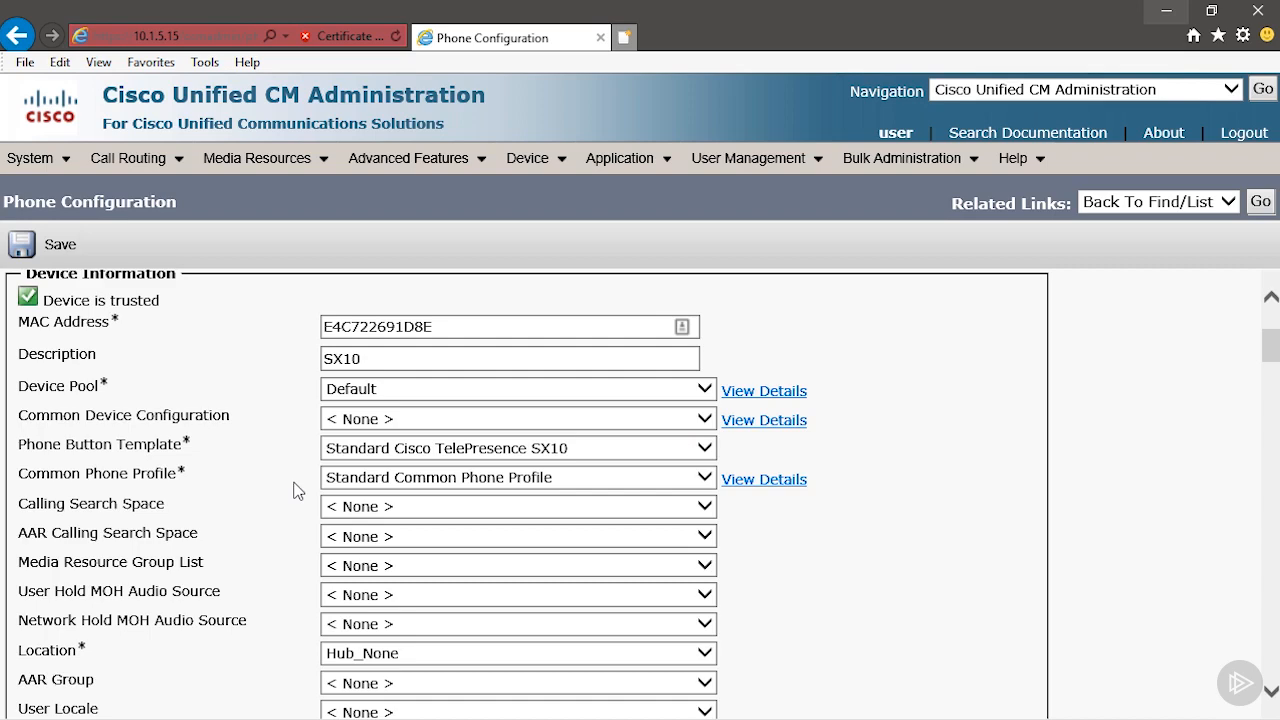
scroll(417, 424, down, 4)
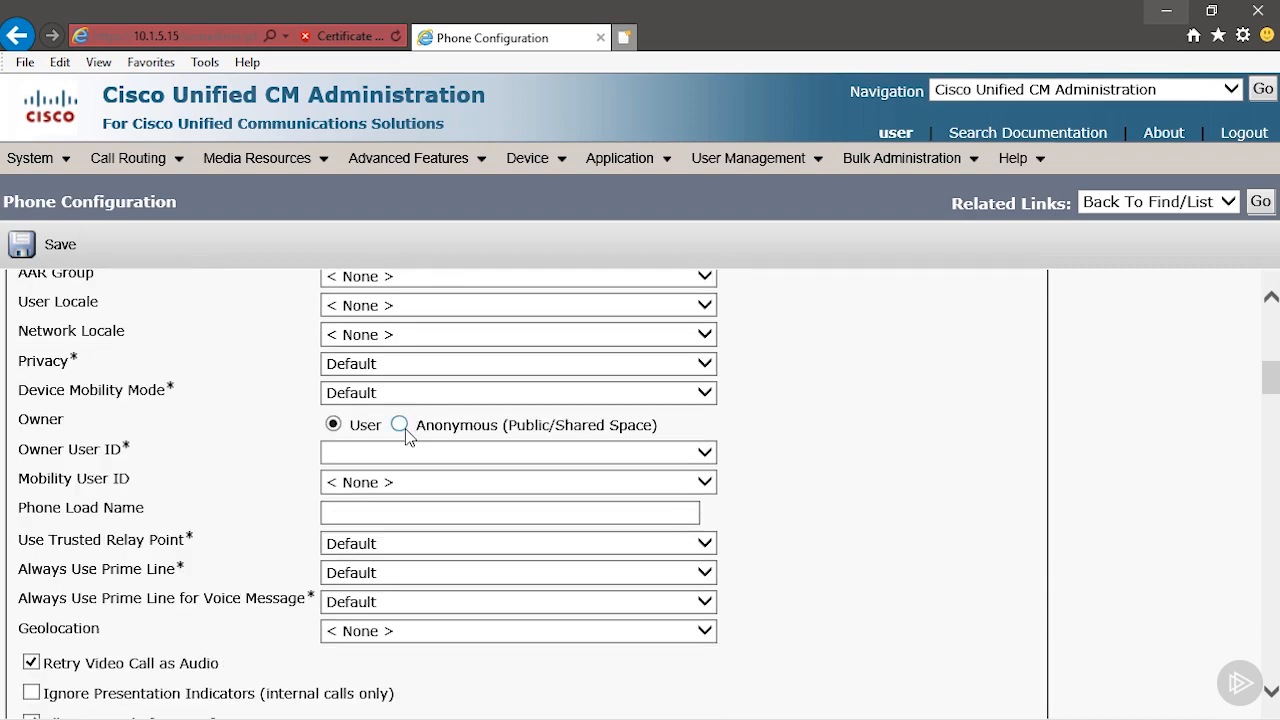
click(400, 425)
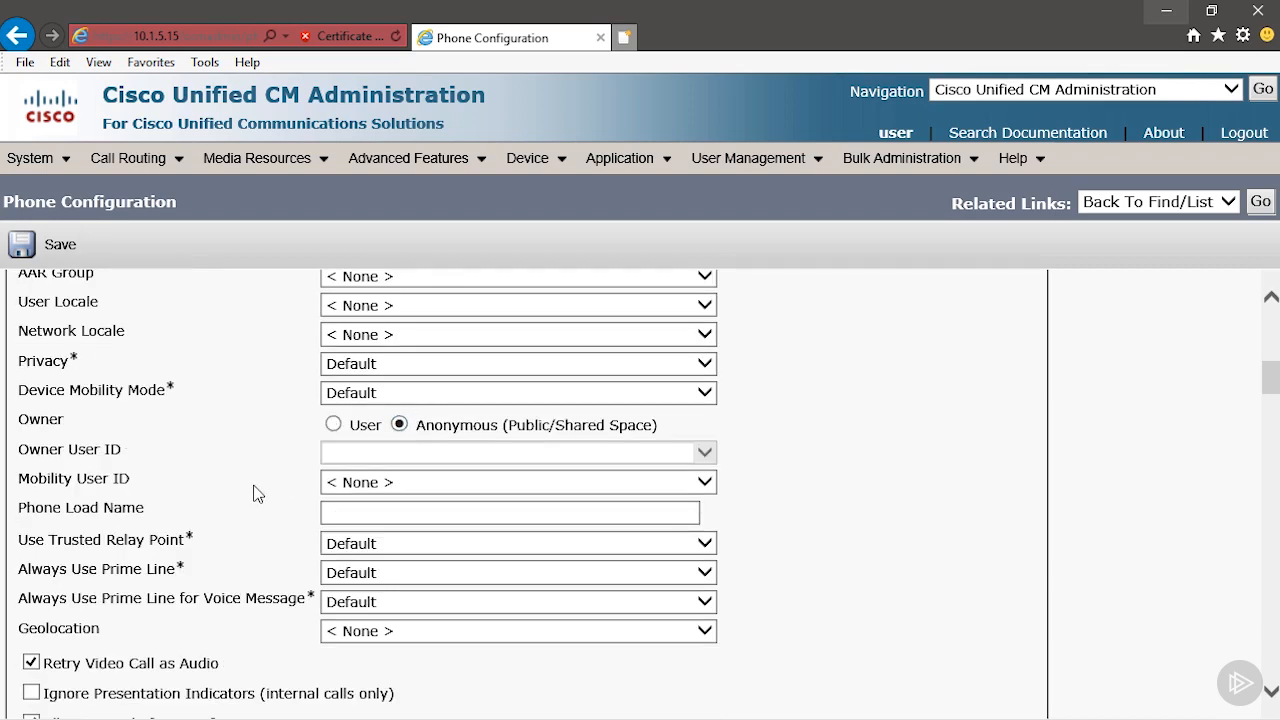
Set the device security profile to Cisco TelePresence SX10 - Standard SIP Non-Secure Profile and the SIP profile to Standard SIP Profile For TelePresence Endpoint.
scroll(258, 492, down, 2)
scroll(256, 492, down, 5)
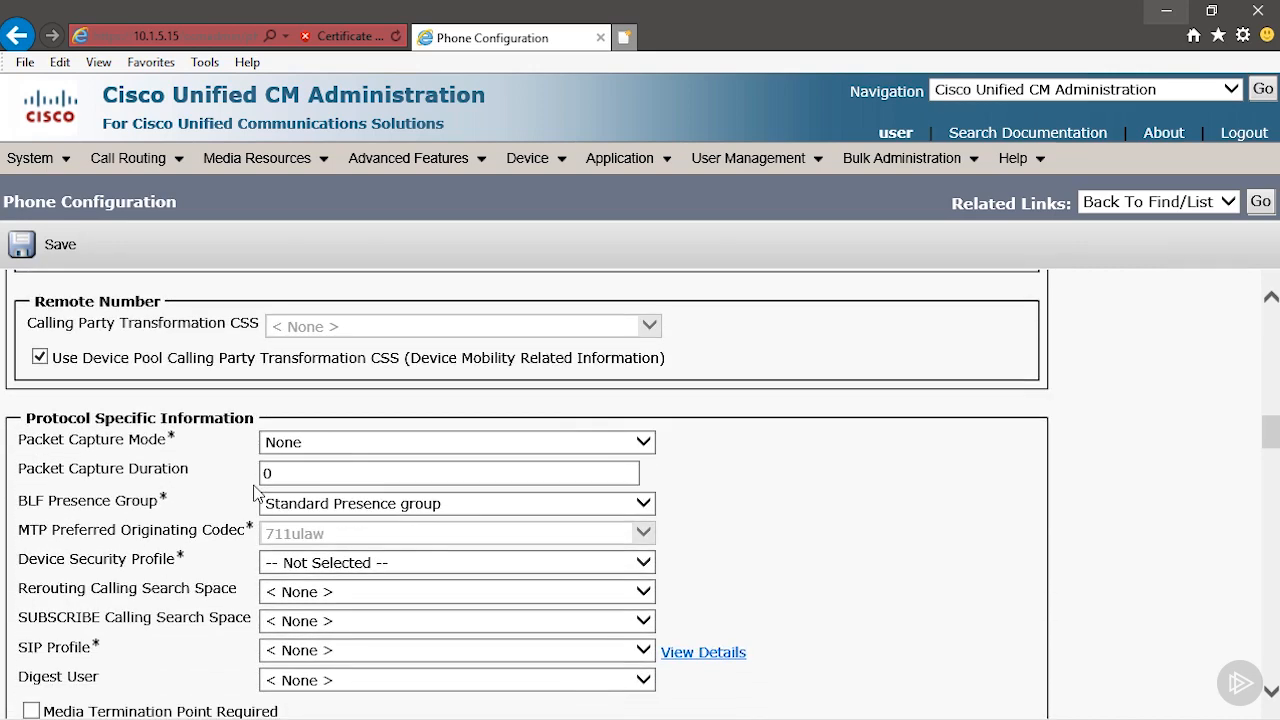
scroll(294, 418, down, 1)
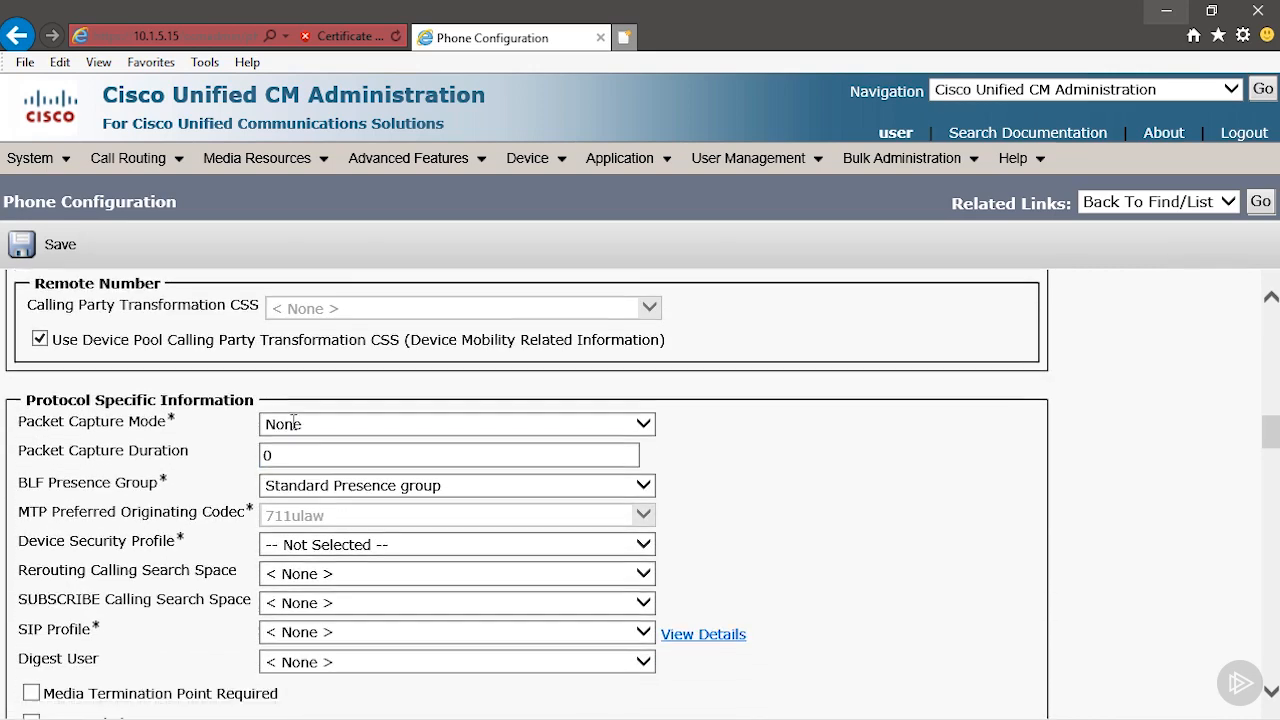
click(294, 491)
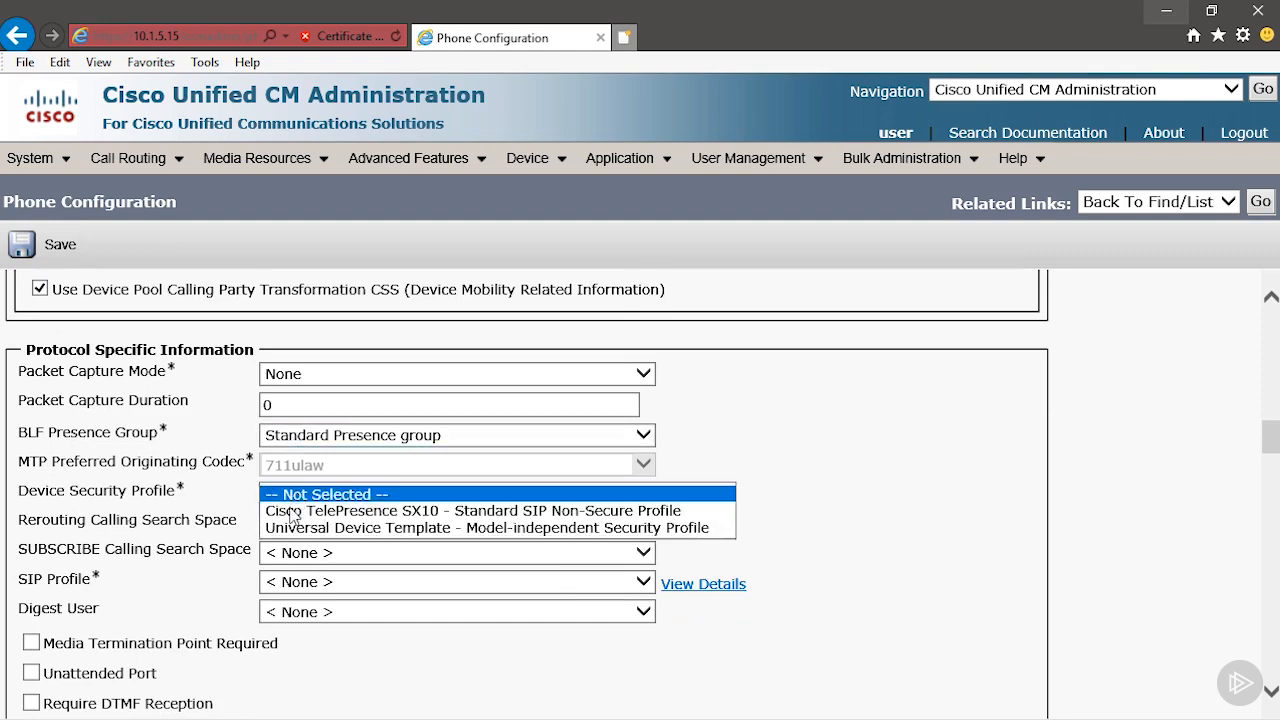
click(294, 513)
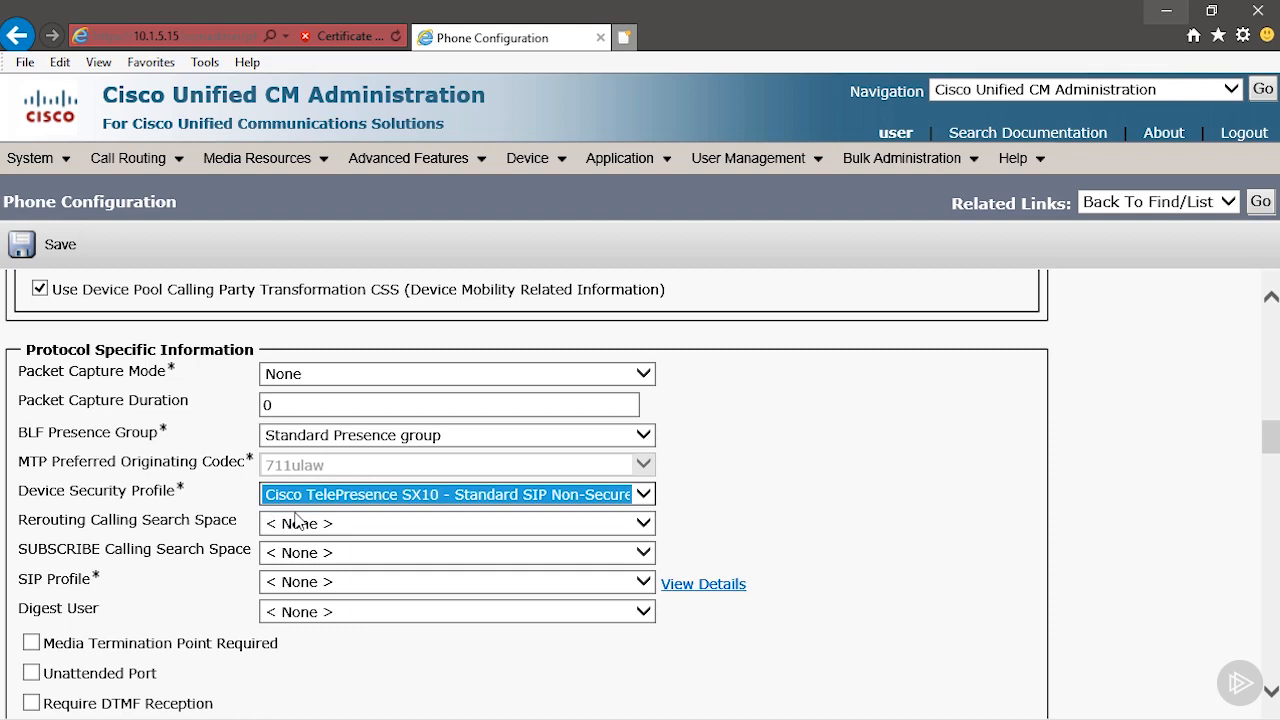
click(349, 659)
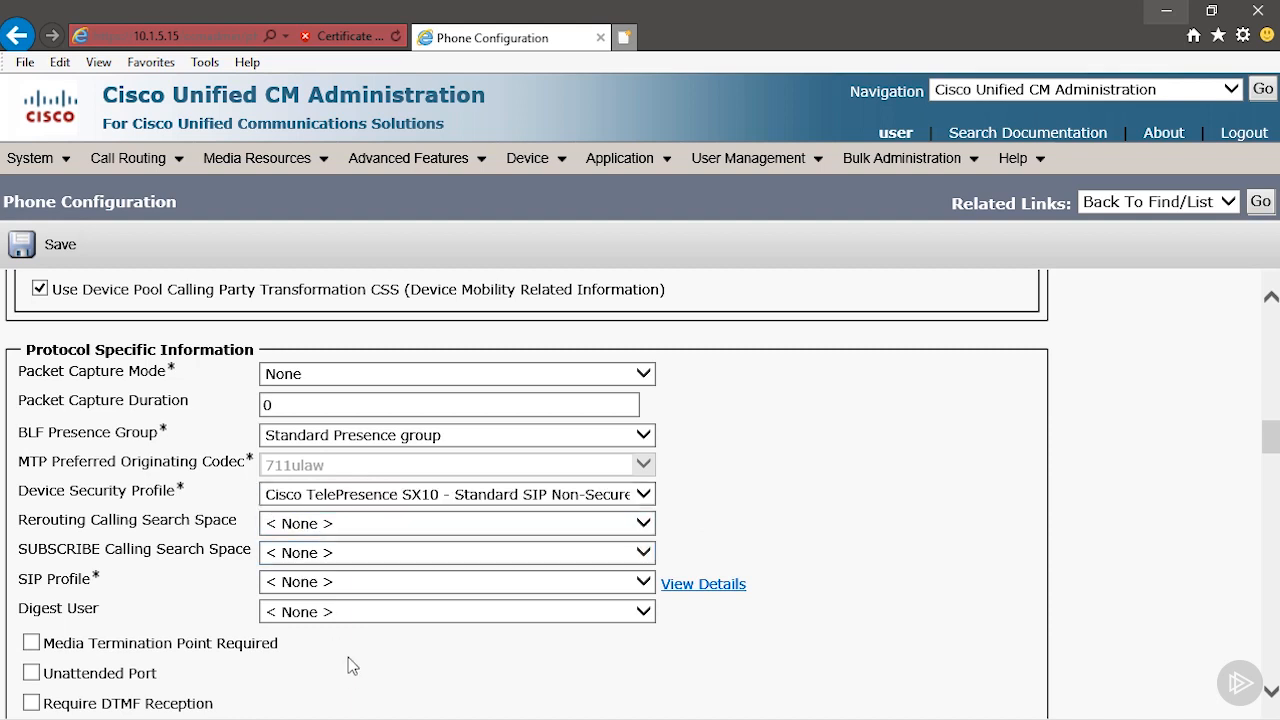
click(336, 581)
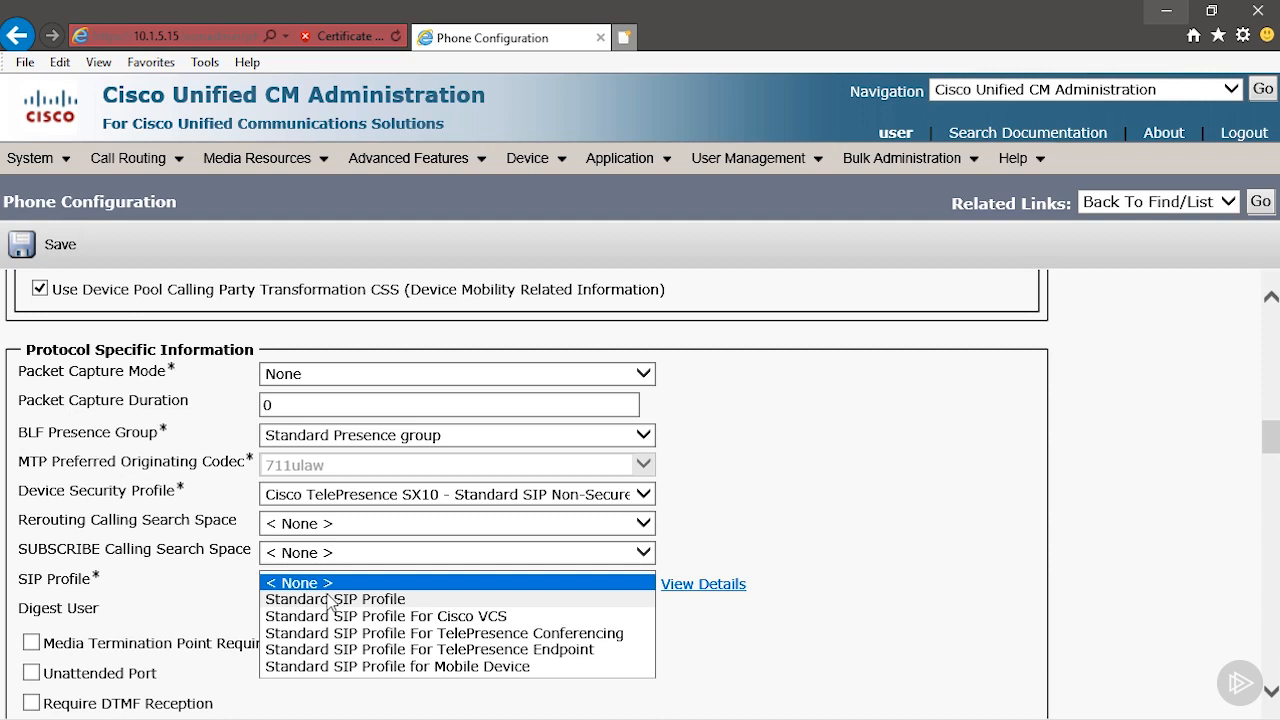
click(351, 651)
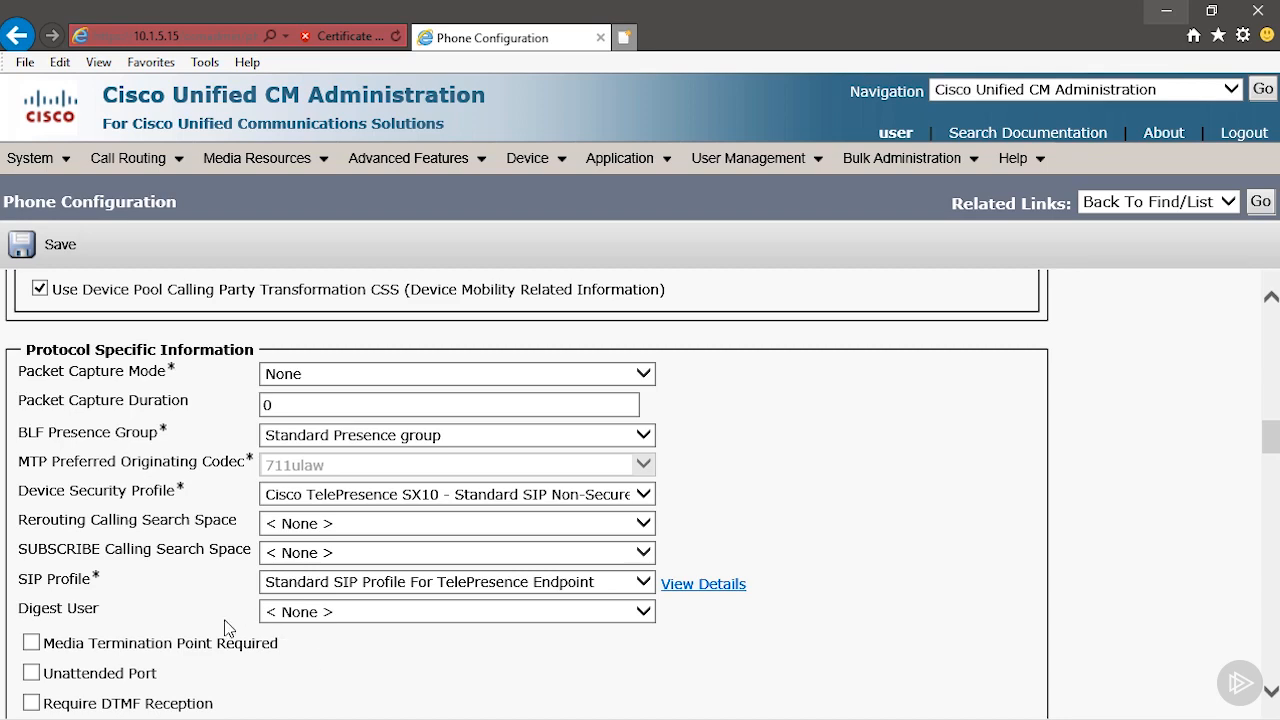
In the product-specific configuration, set Web Access to HTTP+HTTPS, accept the reset notice, and set SSH Access to Enabled.
scroll(224, 619, down, 2)
scroll(221, 651, down, 5)
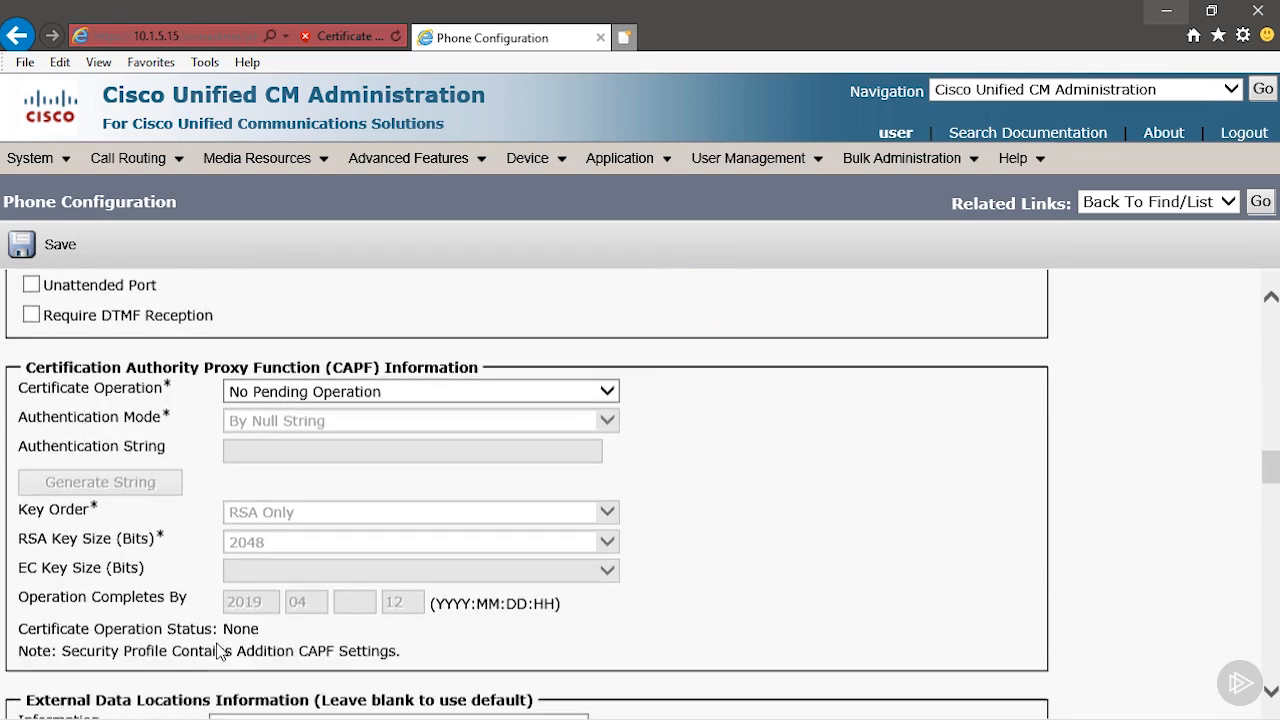
scroll(221, 651, down, 8)
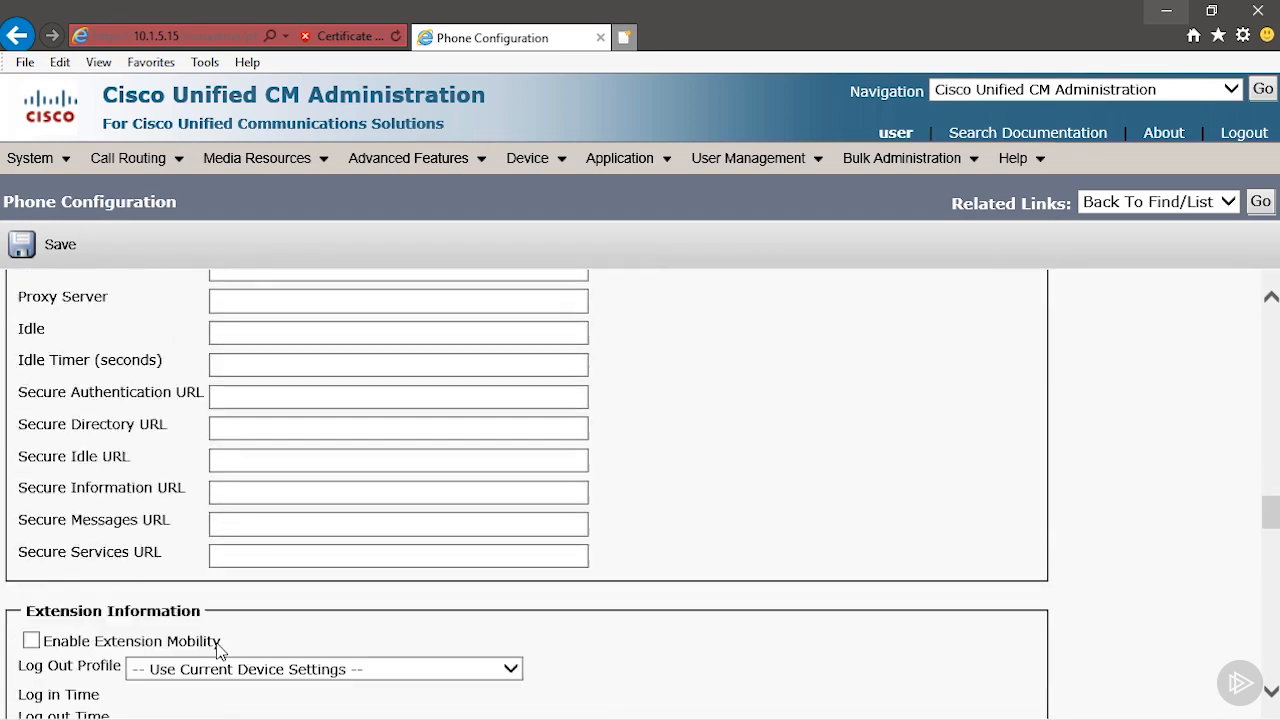
scroll(221, 651, down, 1)
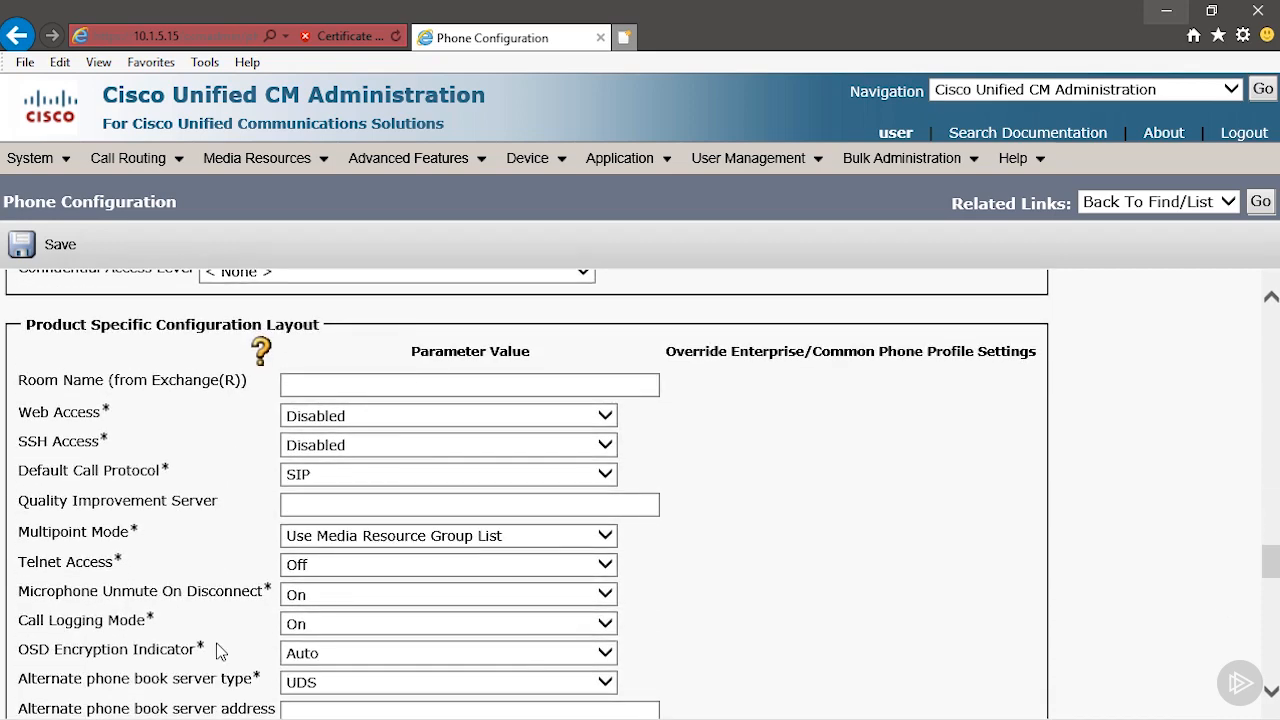
scroll(221, 651, down, 1)
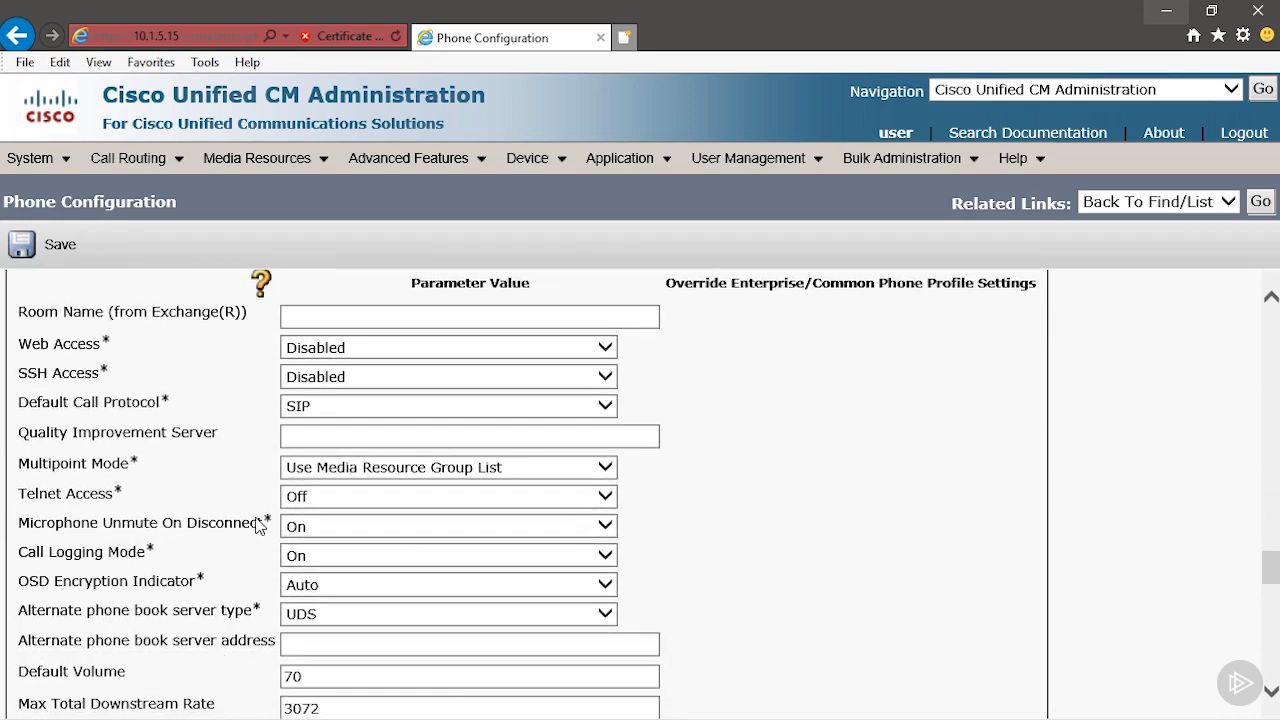
click(340, 347)
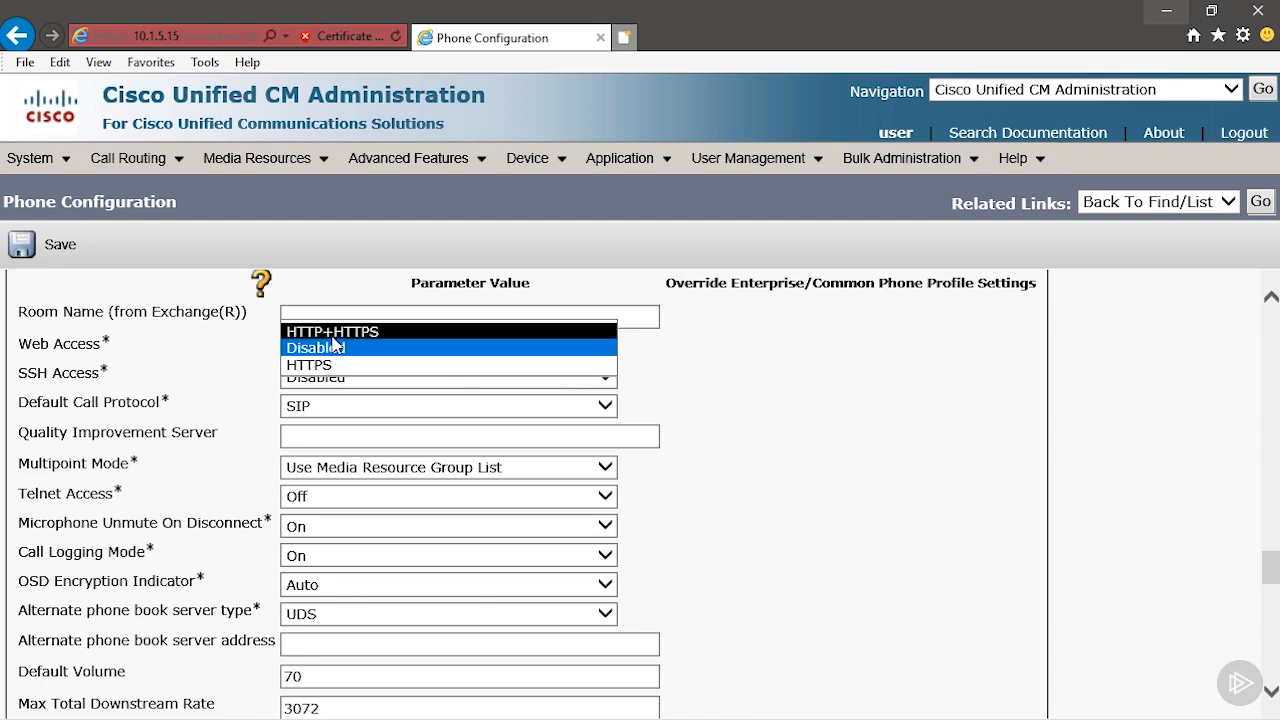
click(332, 331)
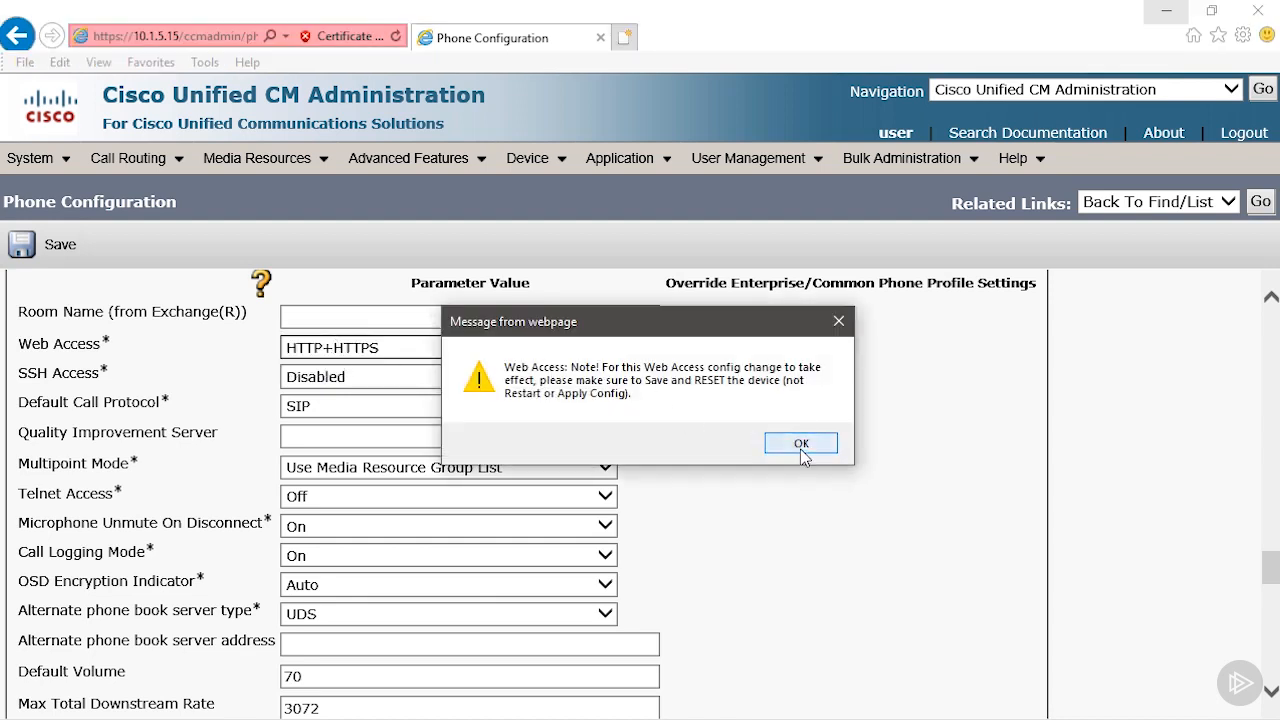
click(803, 442)
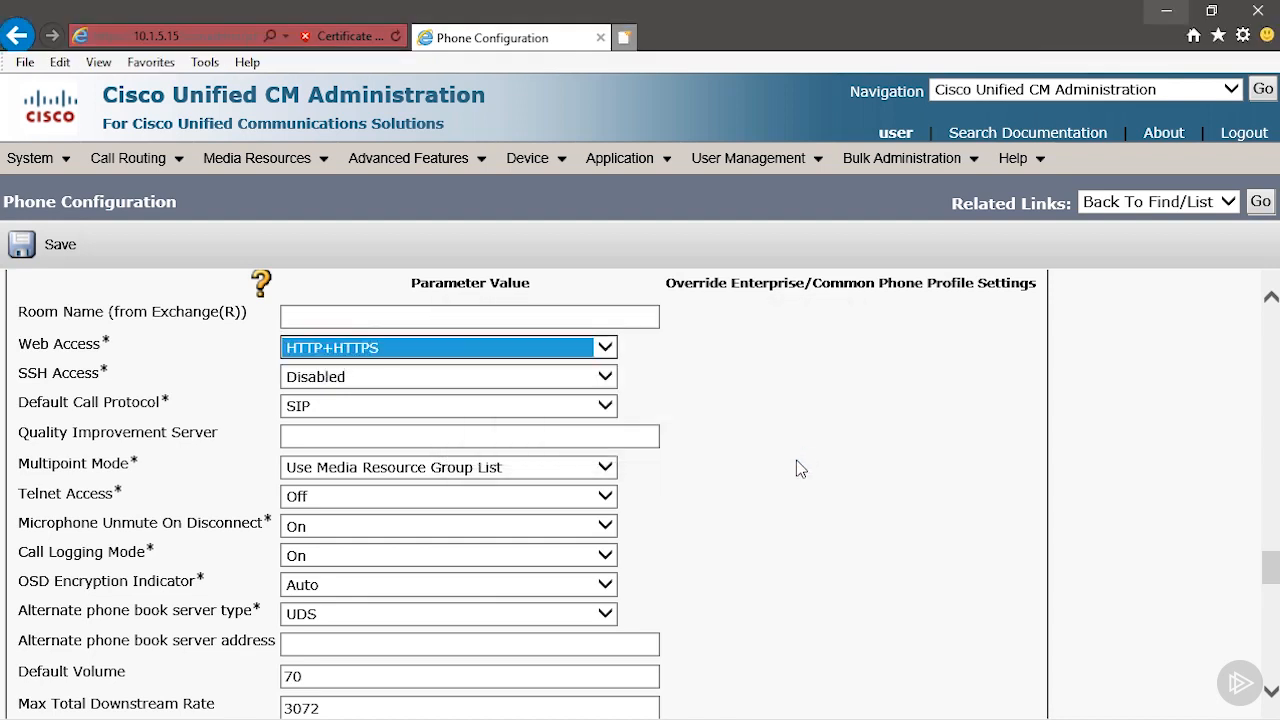
click(335, 388)
click(331, 393)
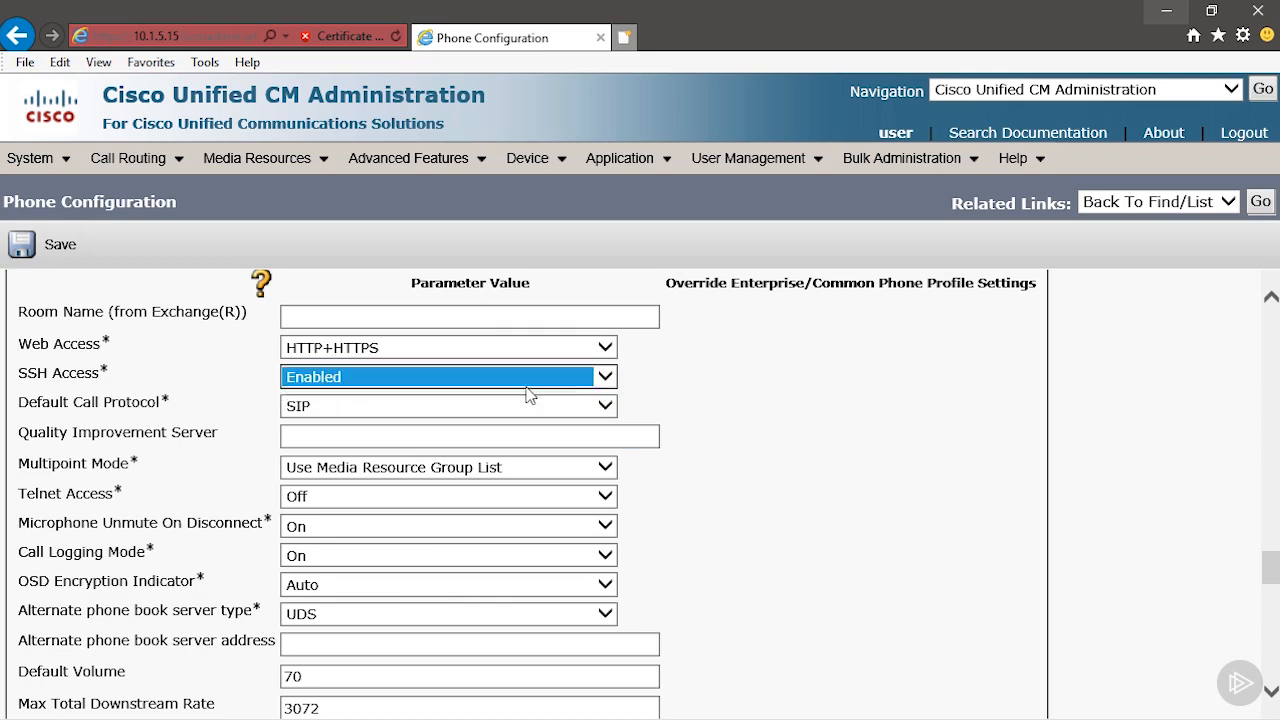
Set Telnet Access to On in the product-specific configuration.
click(677, 392)
scroll(649, 410, down, 2)
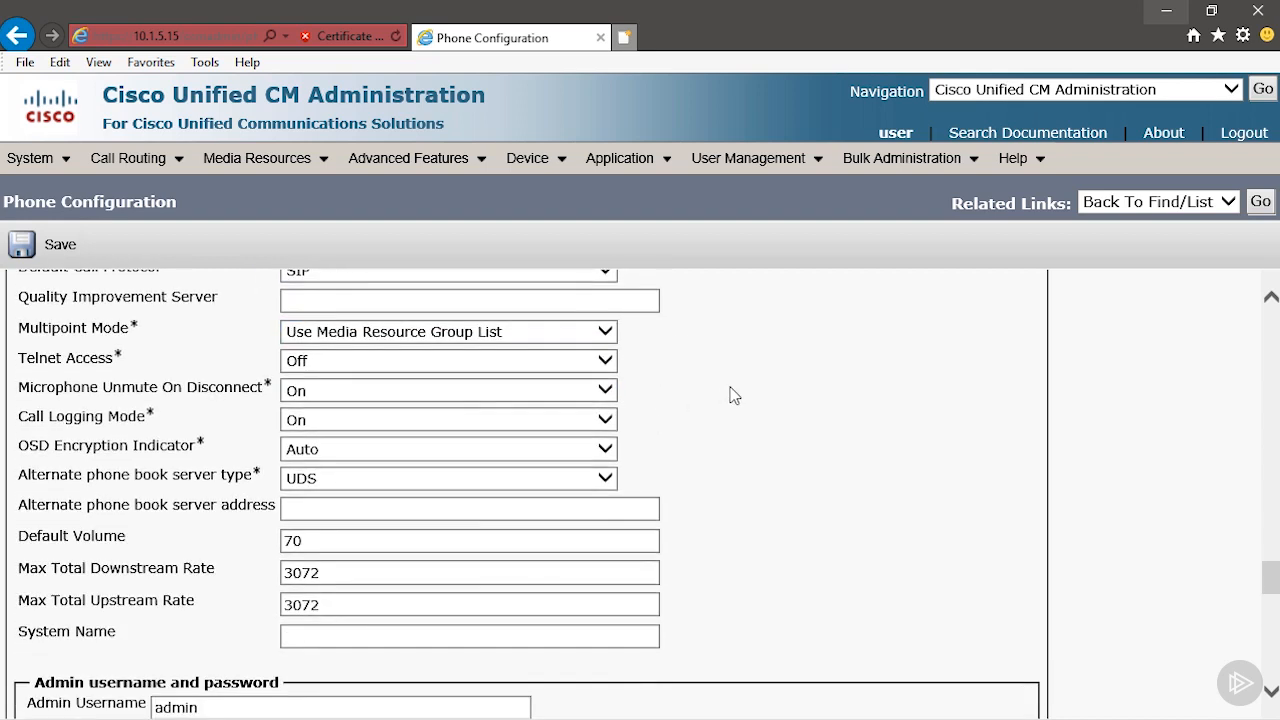
click(351, 371)
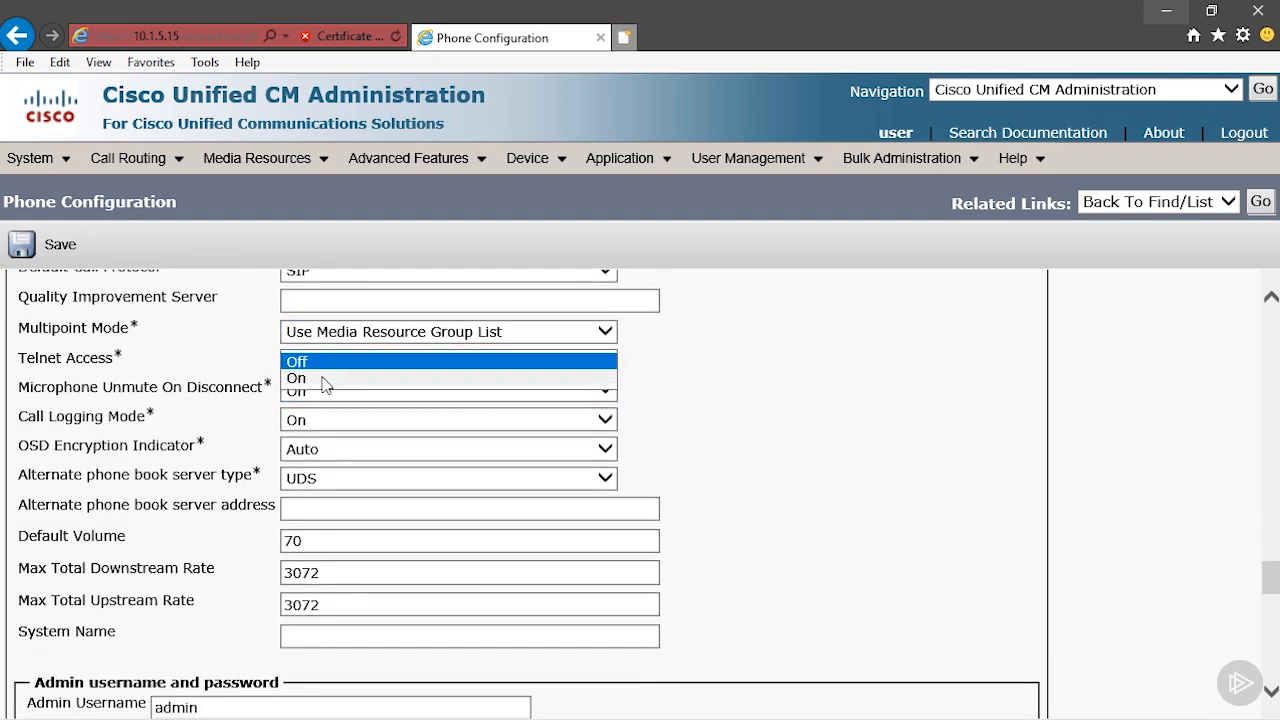
click(323, 380)
Enter the admin password for the endpoint's admin account.
scroll(610, 410, down, 4)
click(281, 473)
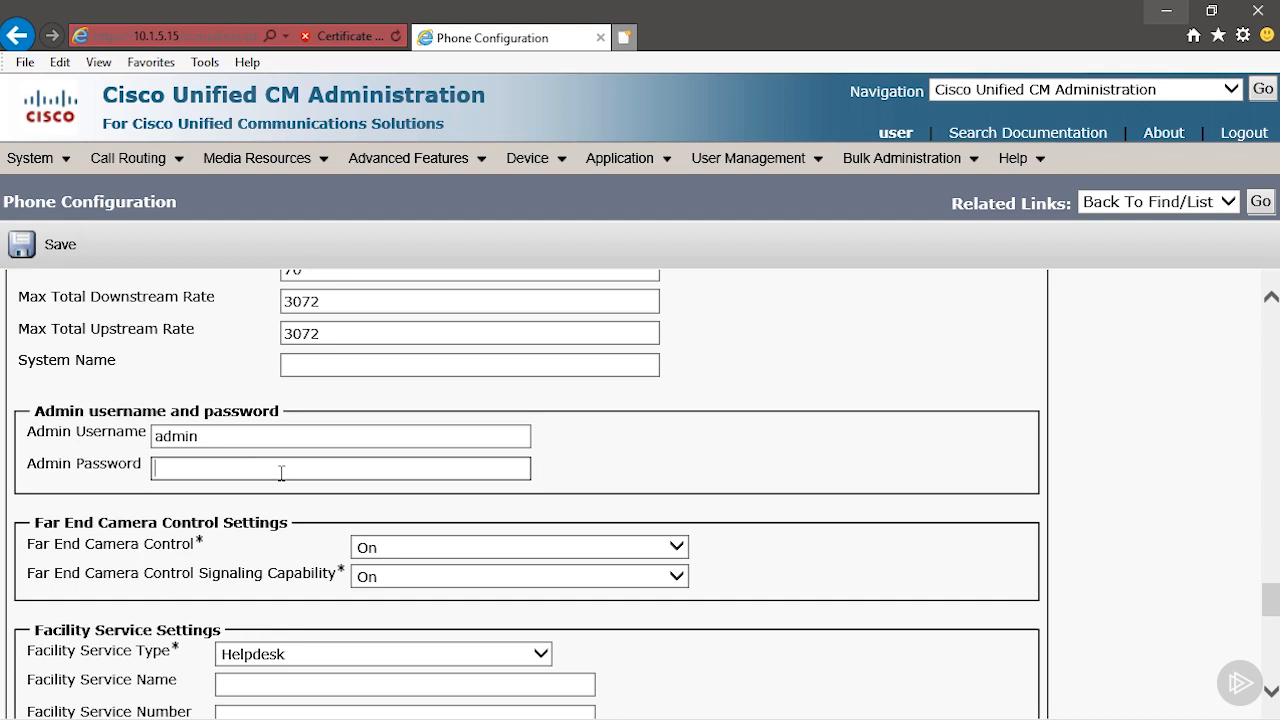
text(cisco)
In the Proximity settings, set Proximity Mode to On and Call Control to Enabled.
scroll(290, 524, down, 3)
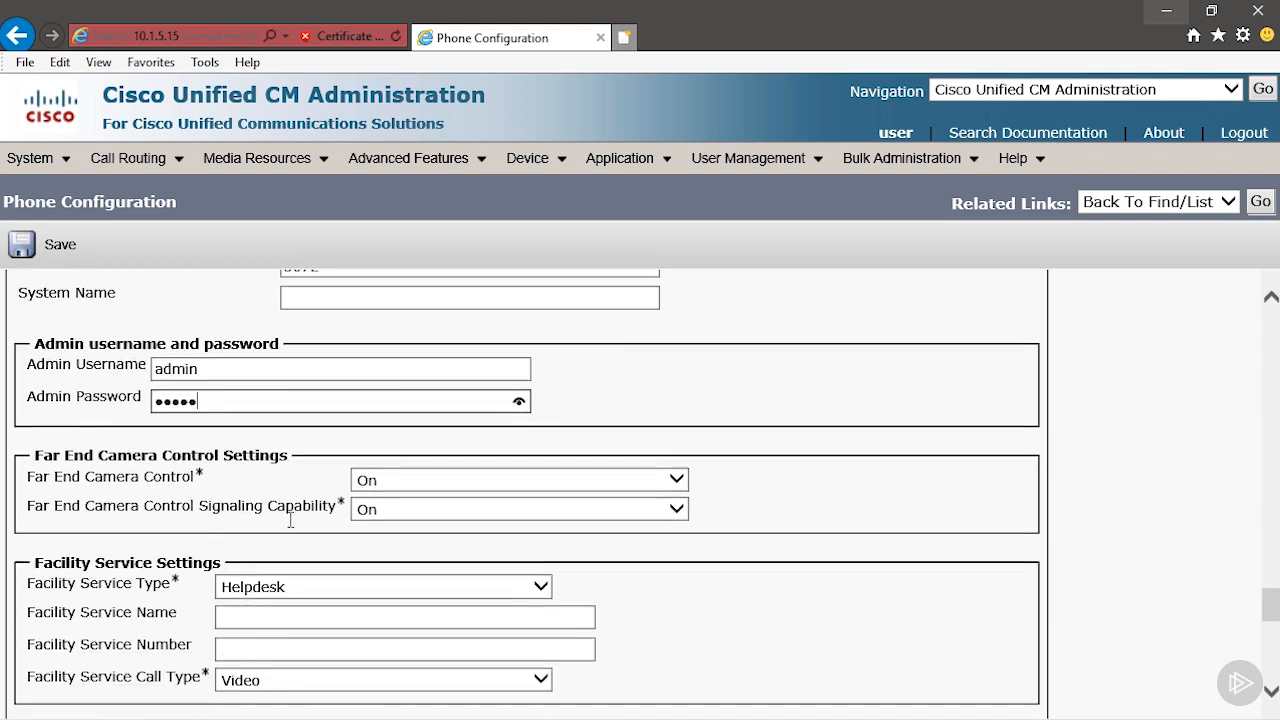
scroll(290, 524, down, 1)
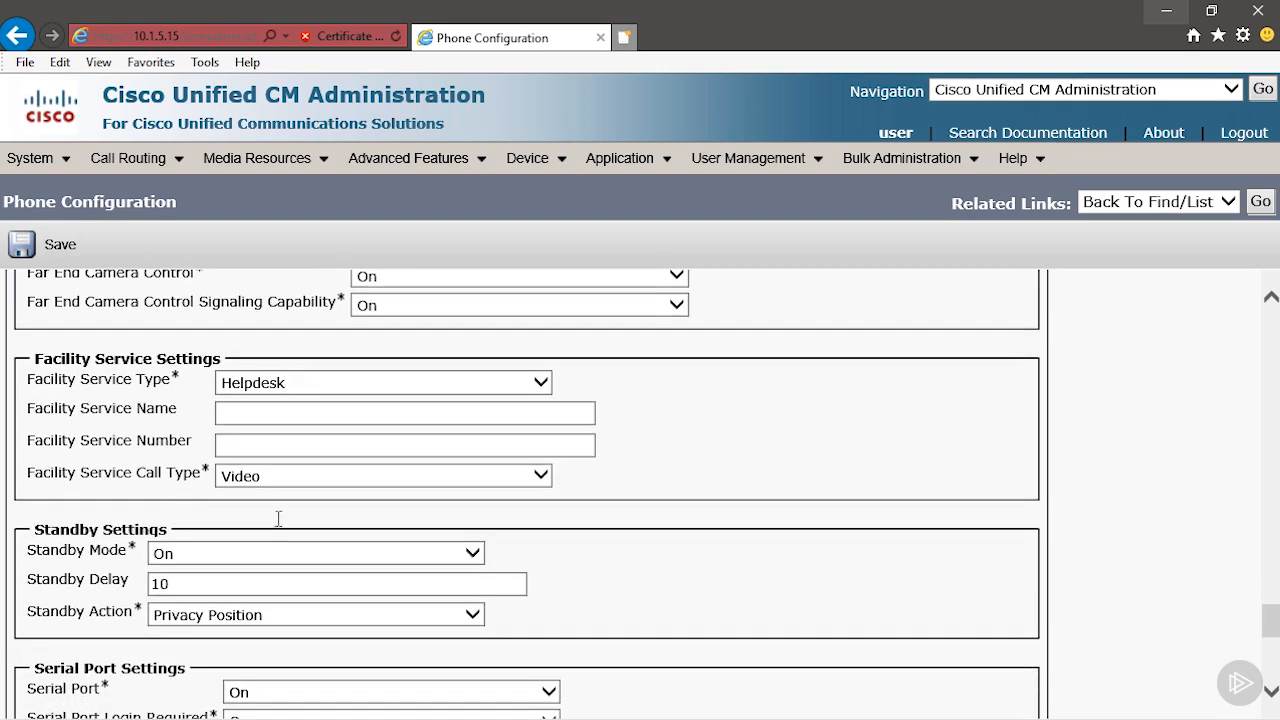
scroll(257, 506, down, 1)
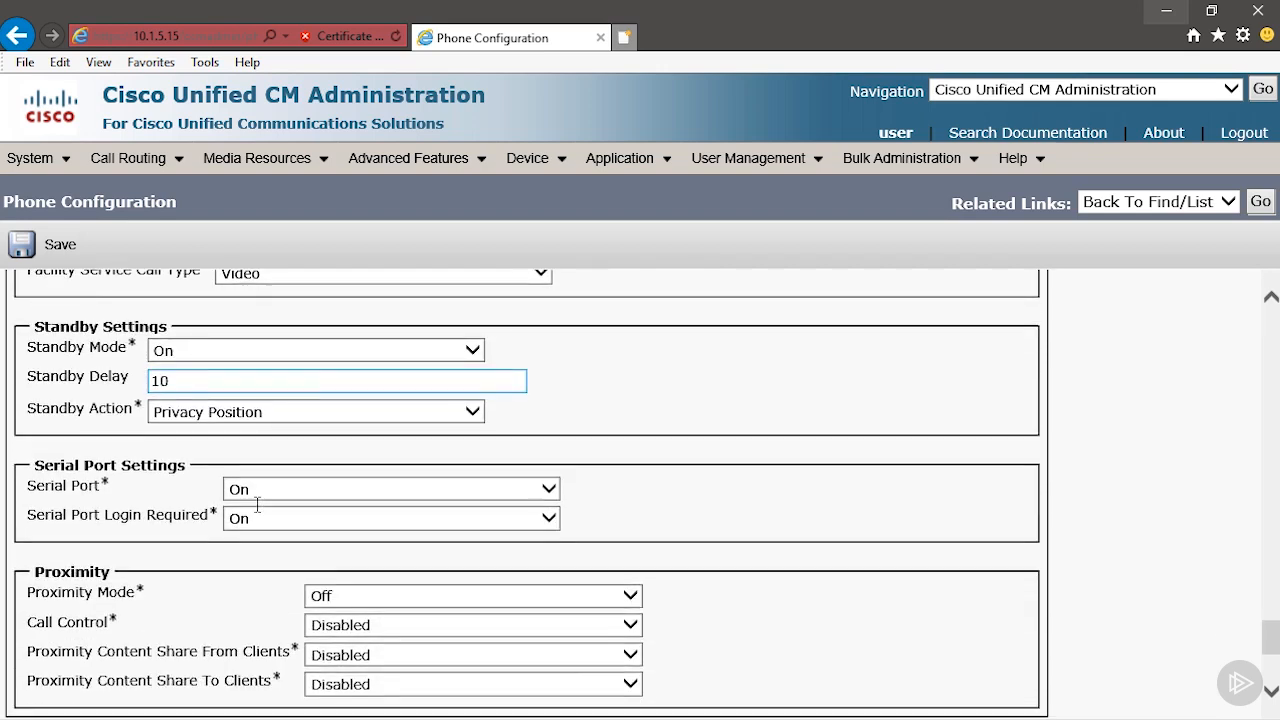
scroll(257, 505, down, 1)
scroll(257, 512, down, 2)
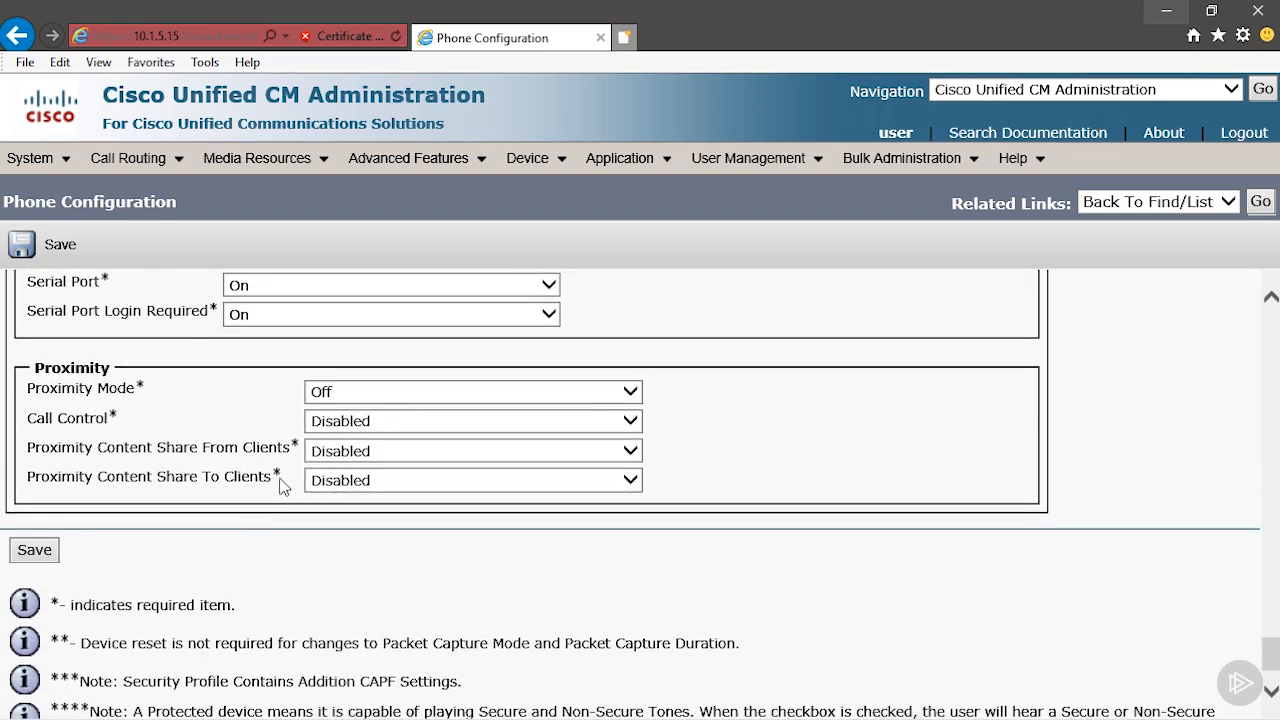
click(360, 392)
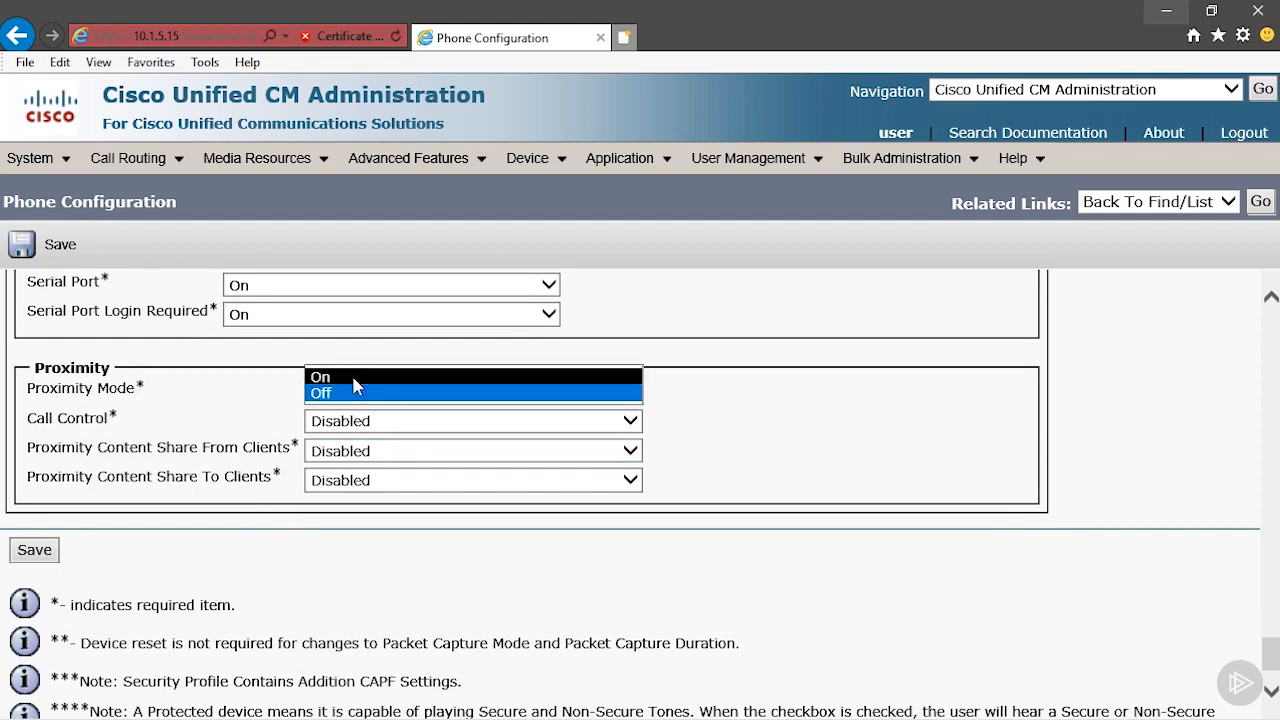
click(355, 385)
click(343, 420)
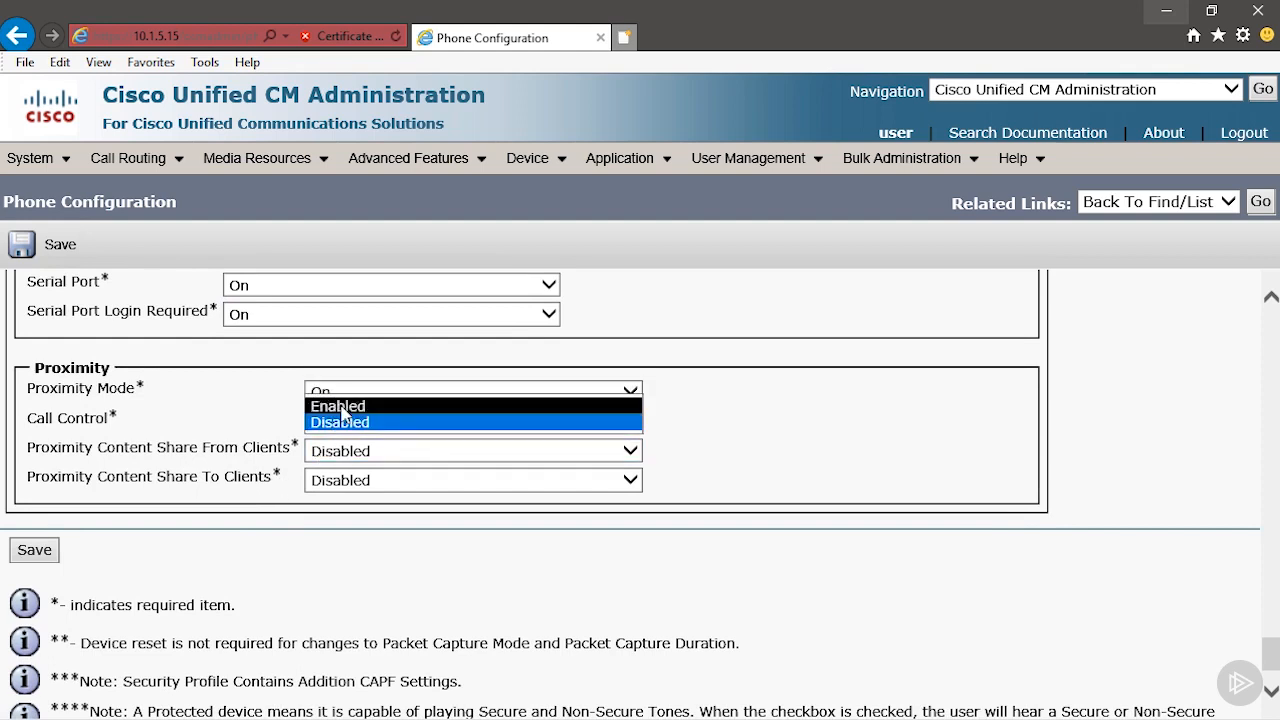
click(343, 408)
Set Proximity Content Share From Clients and Proximity Content Share To Clients to Enabled.
click(336, 451)
click(336, 435)
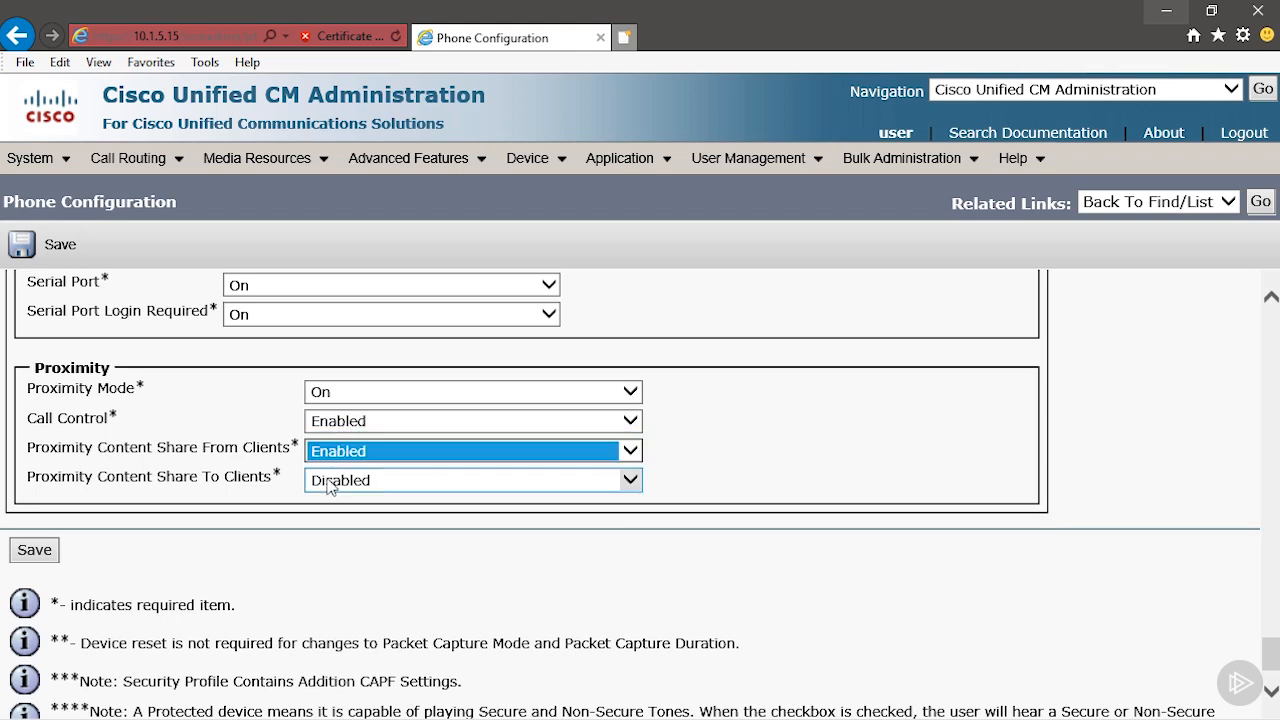
click(330, 485)
click(340, 474)
Save the new phone's configuration and accept the Apply Config notice.
scroll(263, 521, up, 3)
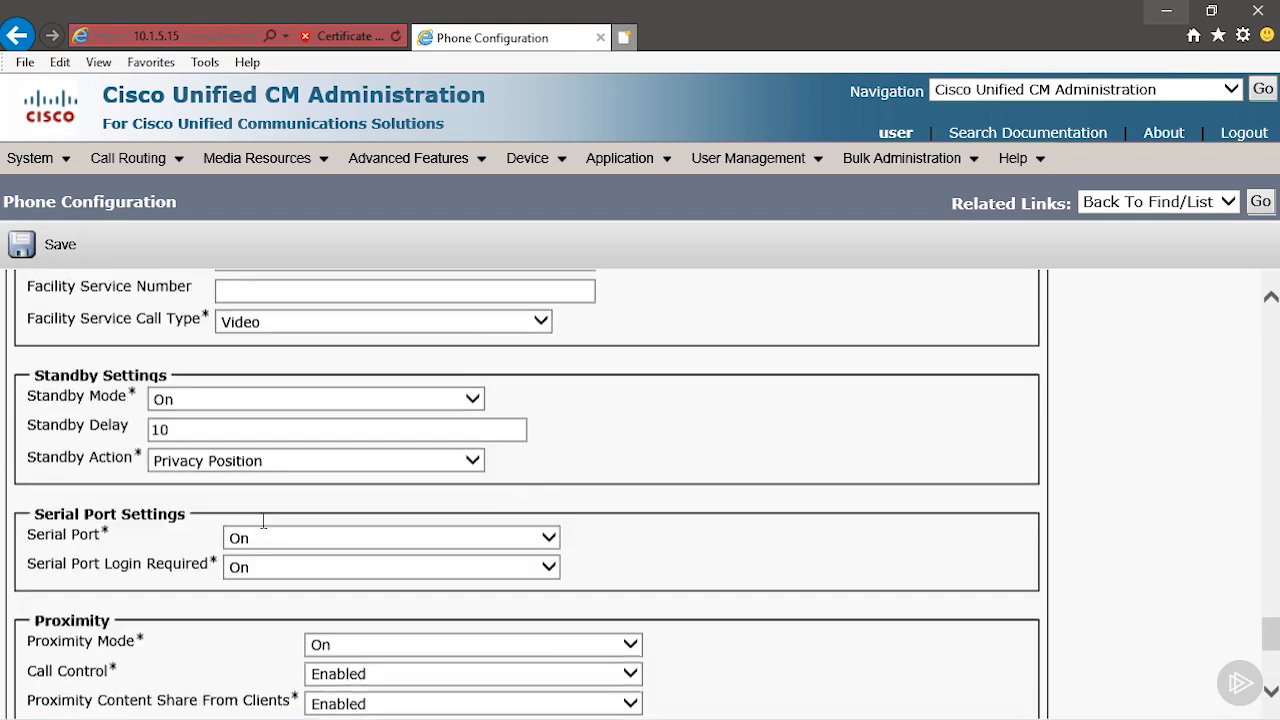
scroll(263, 521, up, 4)
scroll(265, 528, up, 3)
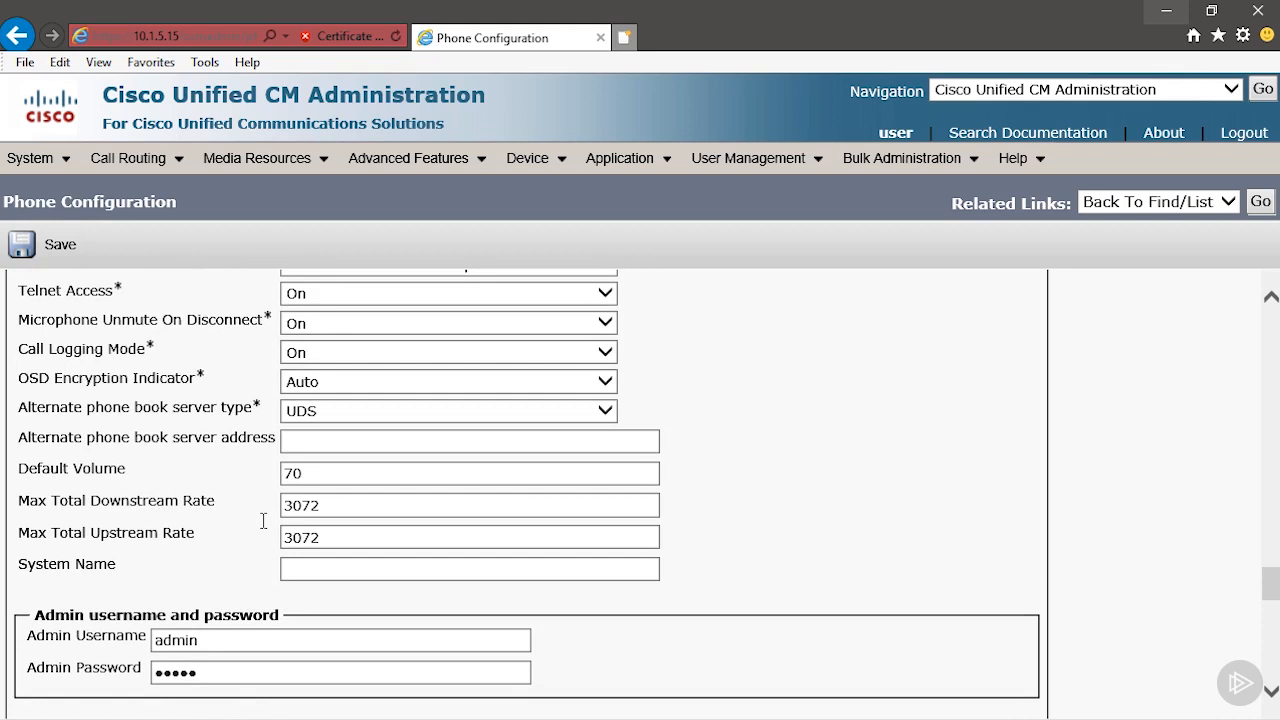
click(50, 245)
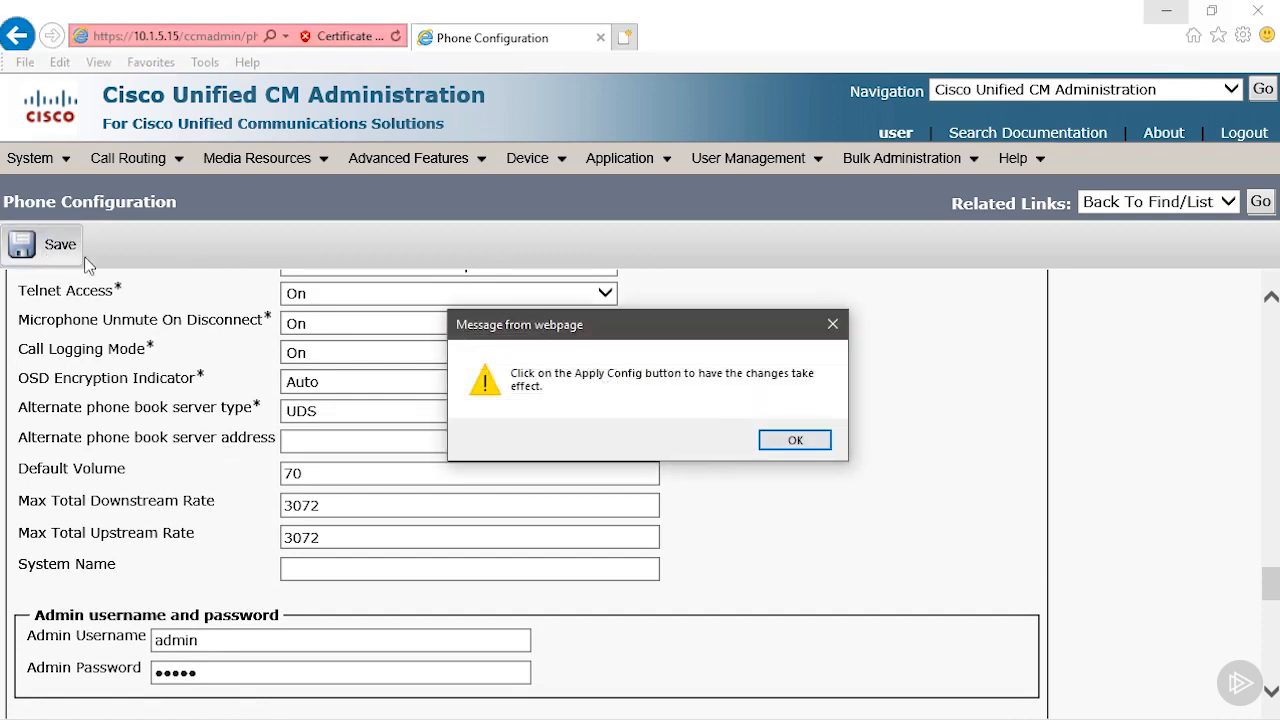
click(788, 445)
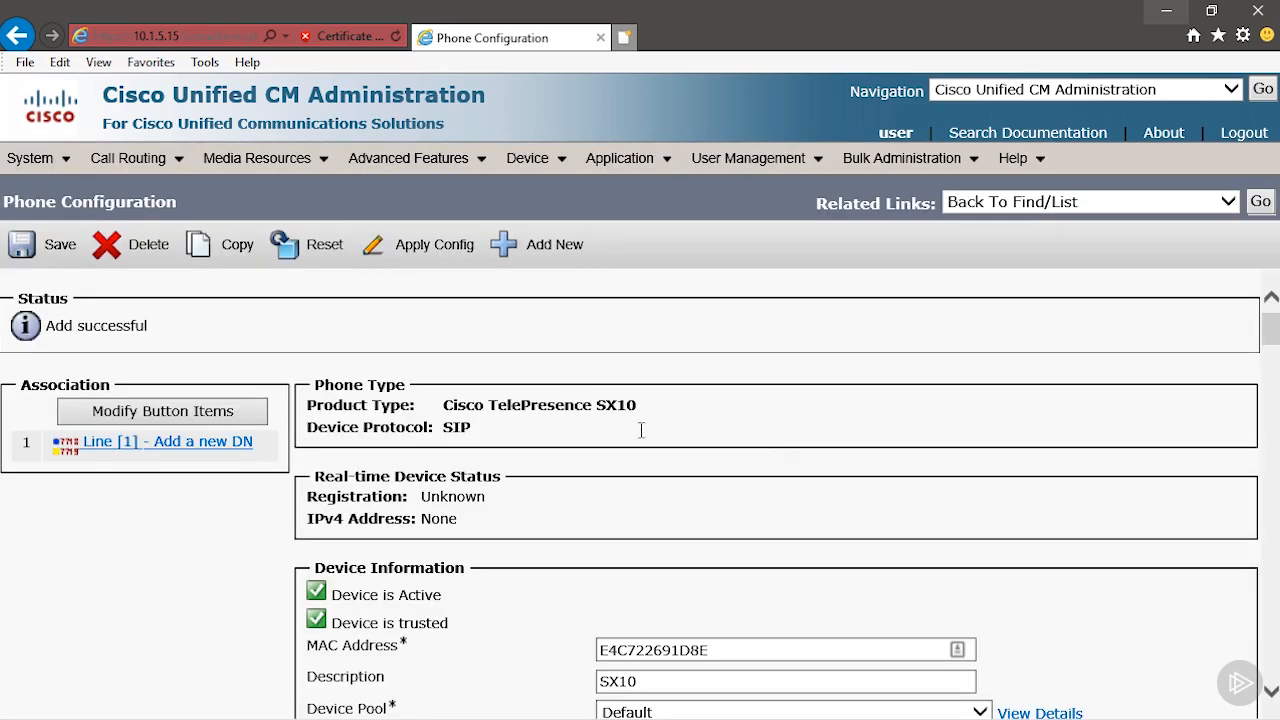
Add directory number 4444 to line 1 of the phone and assign it to the internal route partition.
click(227, 448)
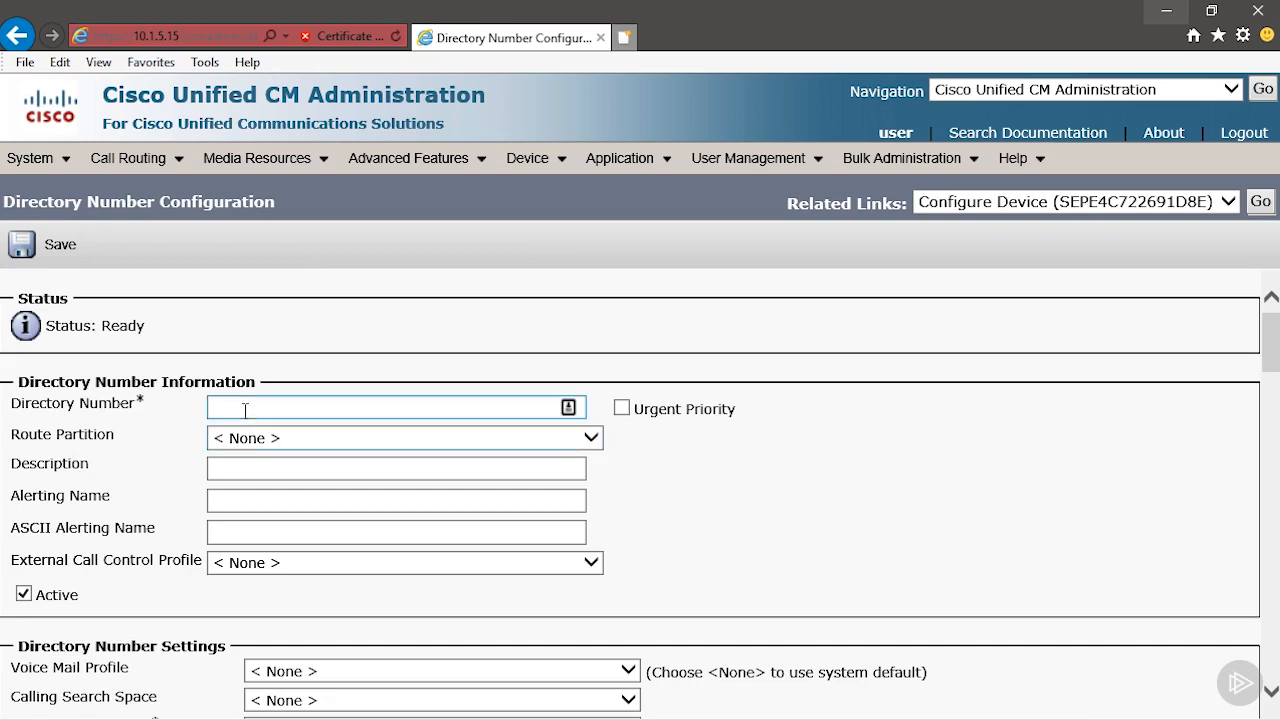
click(396, 408)
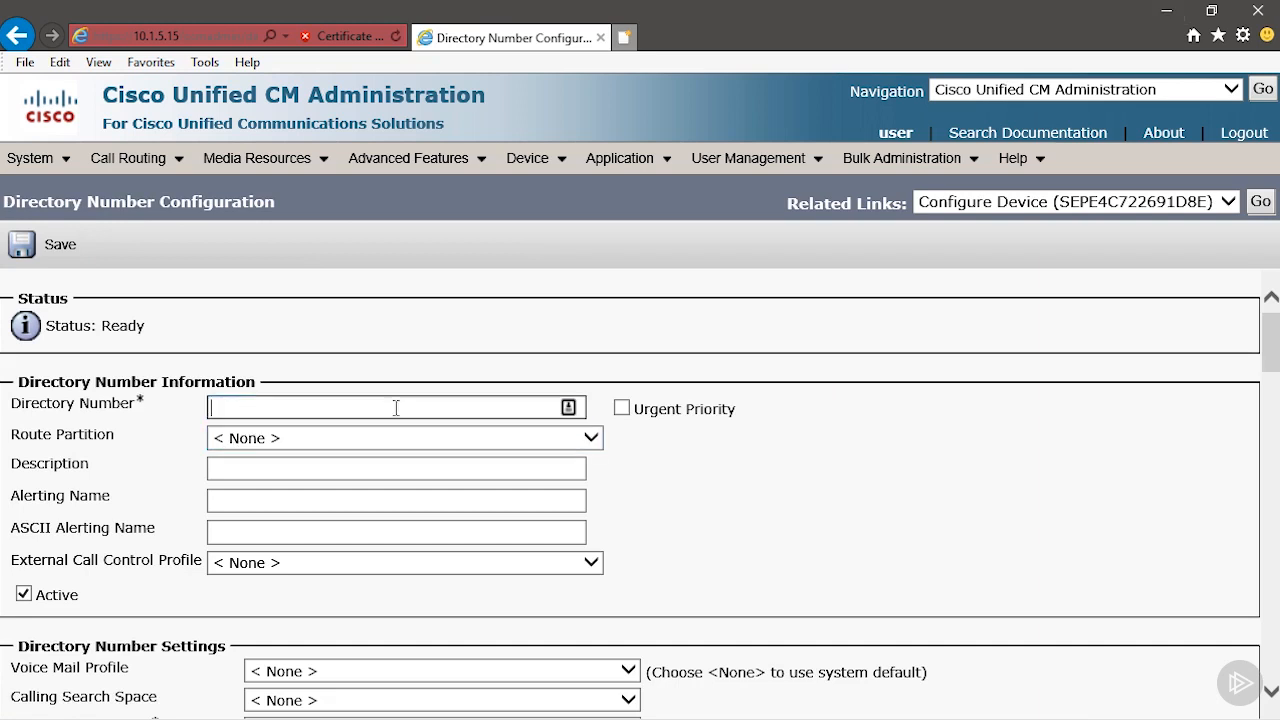
text(4444)
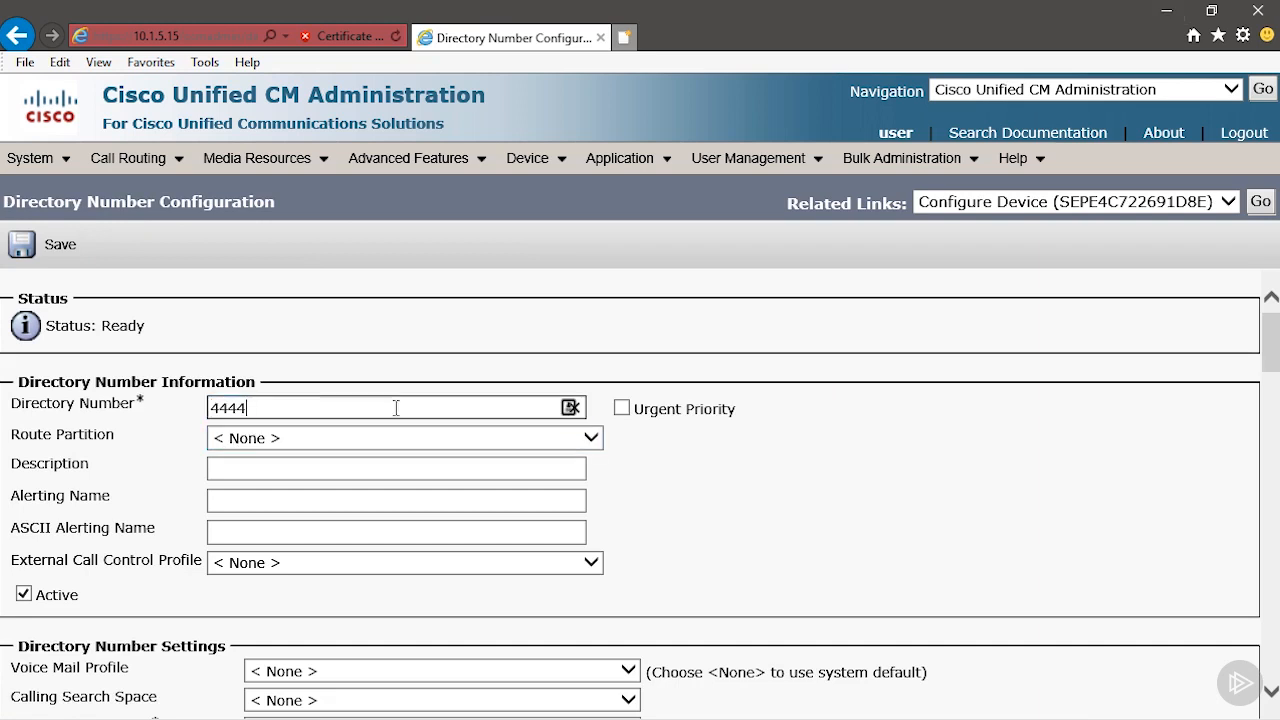
scroll(718, 464, down, 1)
click(710, 455)
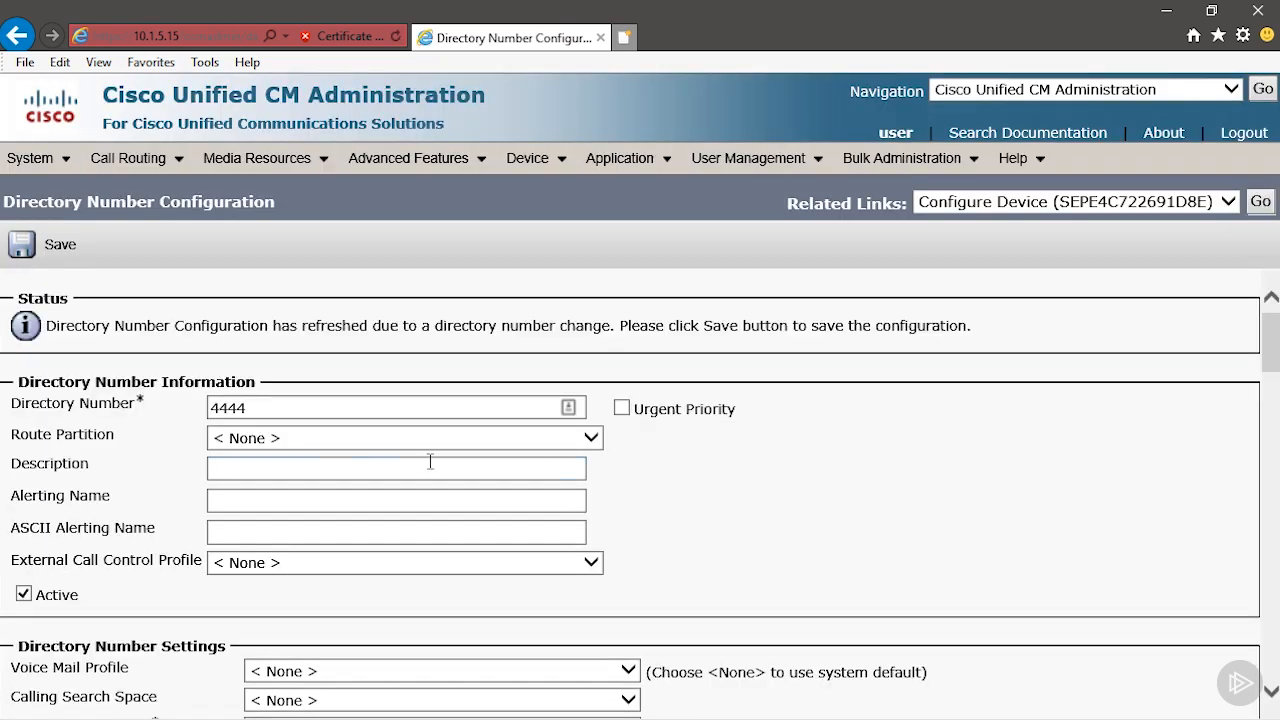
click(310, 448)
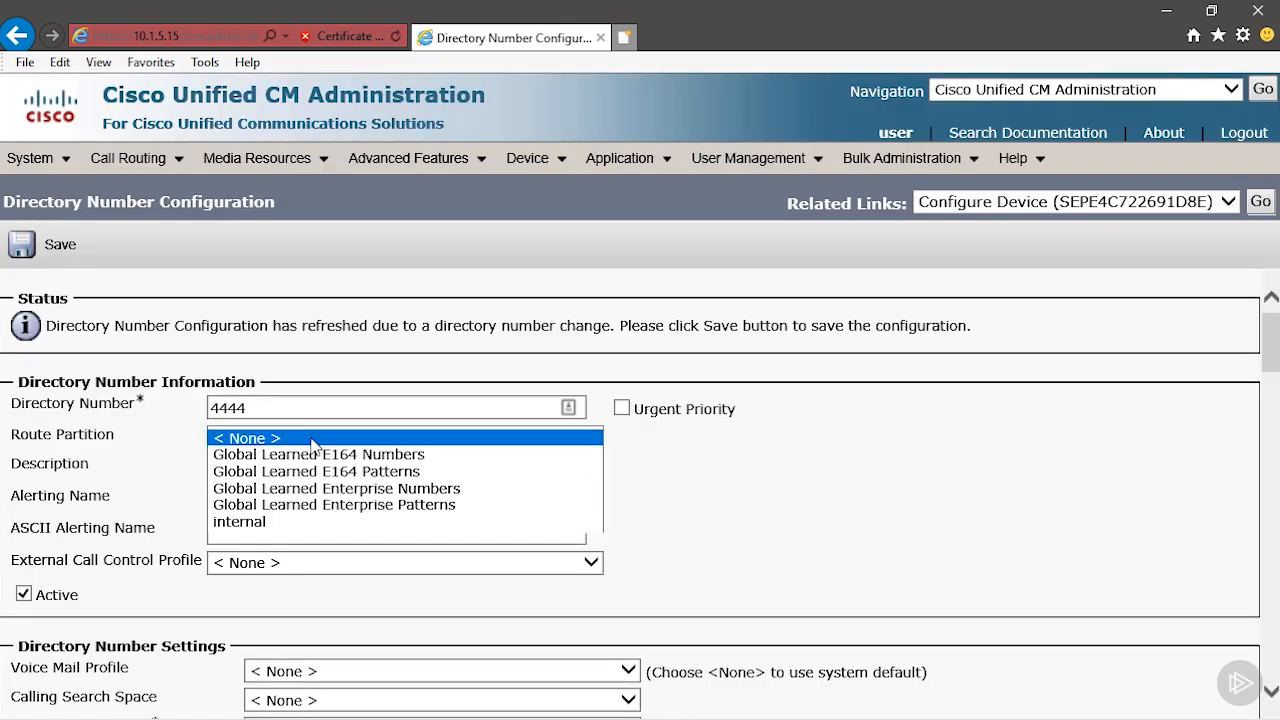
click(290, 521)
click(666, 564)
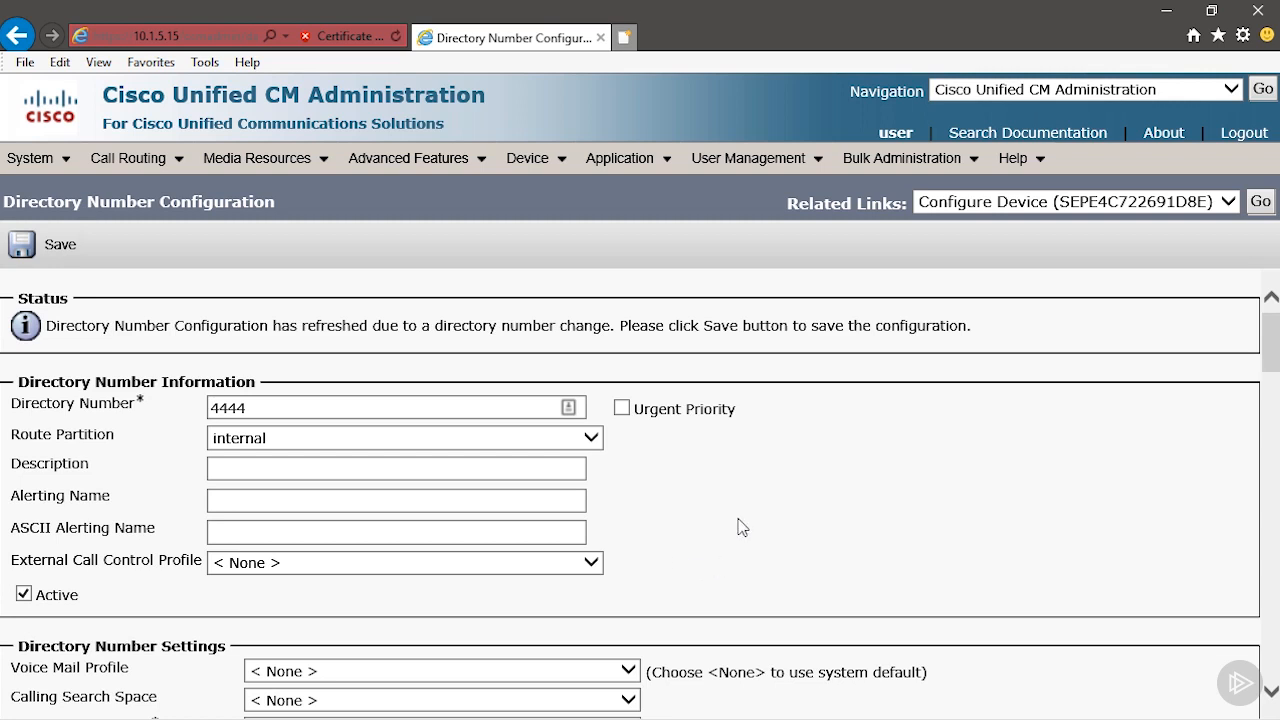
Fill in Sales Team as the directory number's description, alerting name and ASCII alerting name.
scroll(741, 528, down, 1)
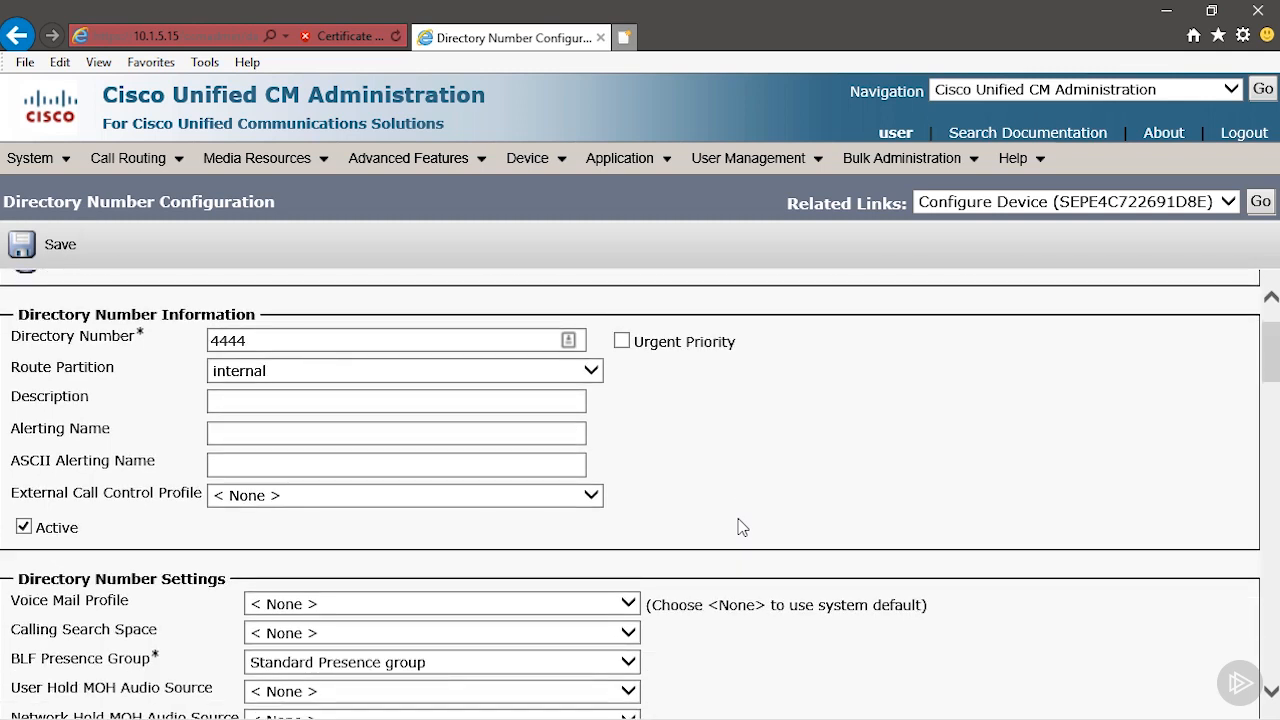
click(300, 401)
text(Sales Team)
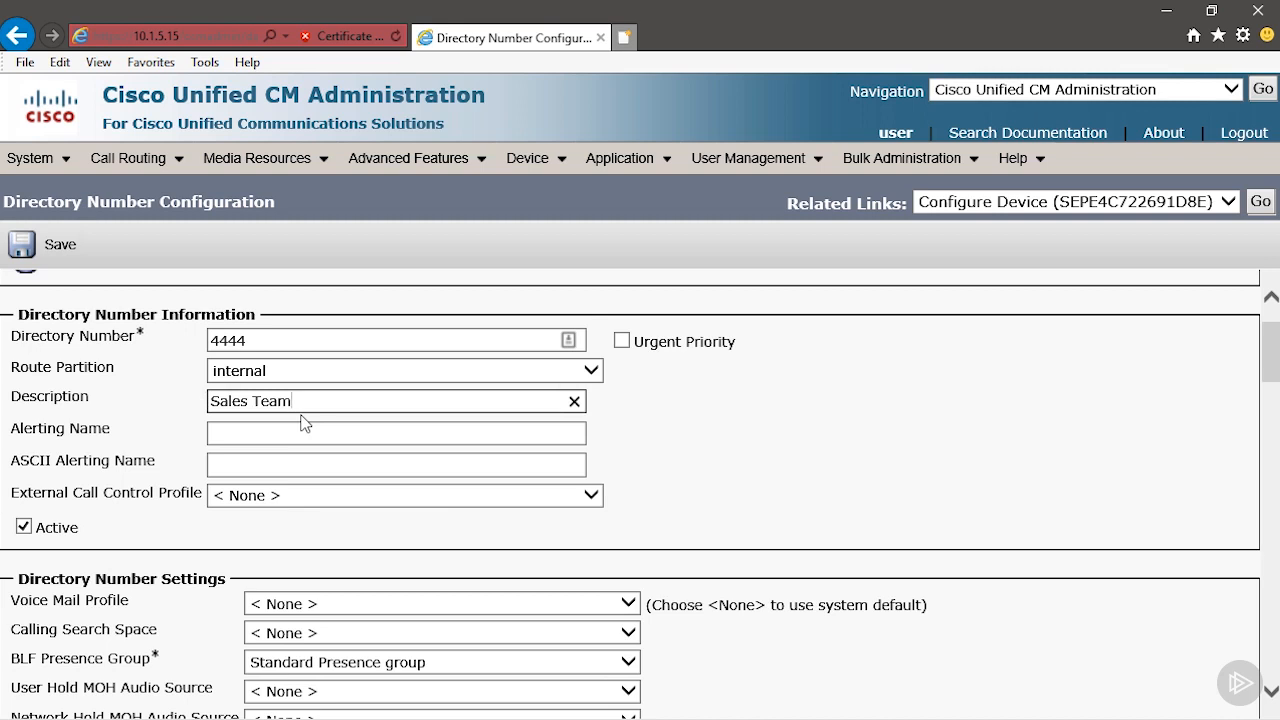
click(305, 432)
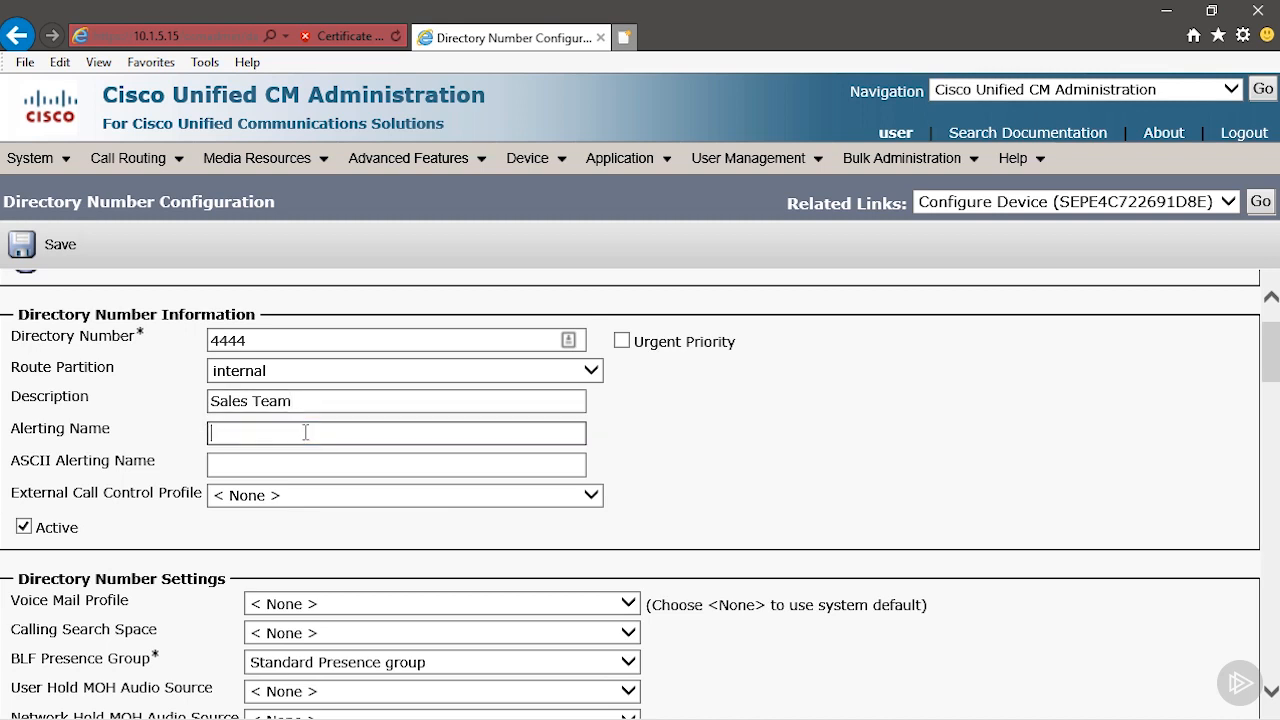
text(Sales Team)
click(290, 465)
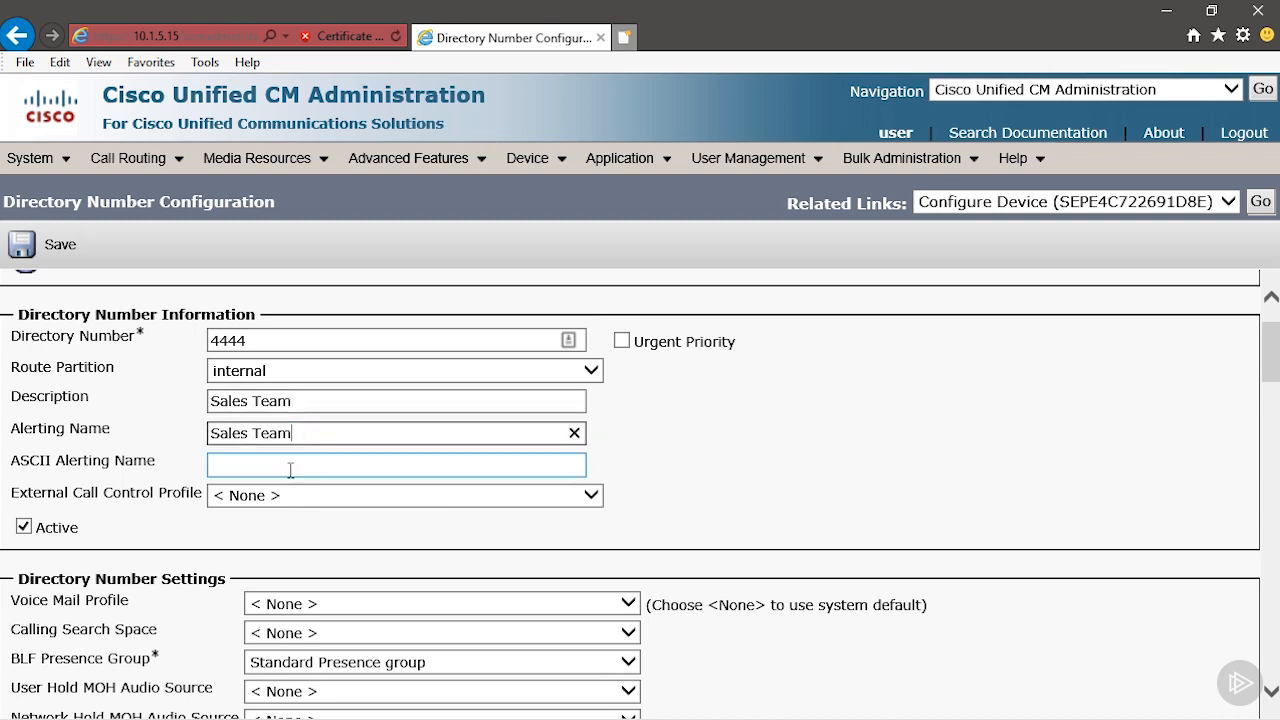
text(Sales Team)
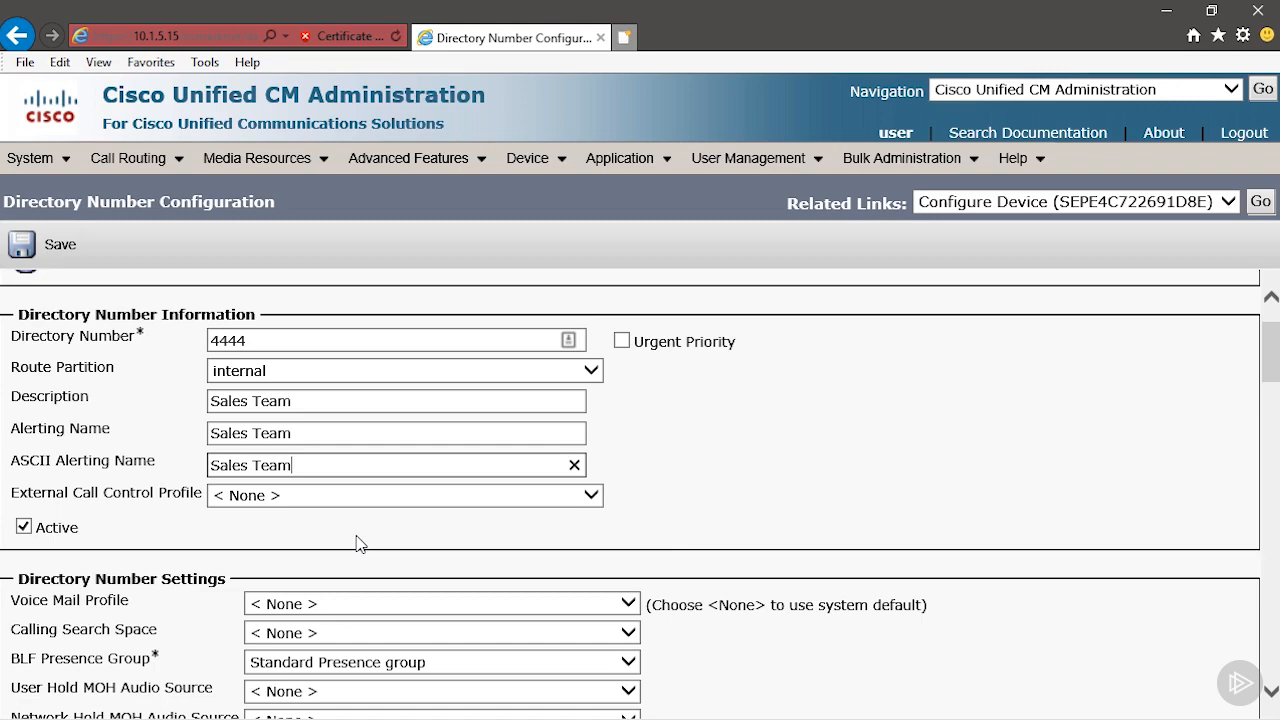
Set line 1's Display and ASCII Display caller ID to Sales Team, and save the directory number.
scroll(359, 543, down, 15)
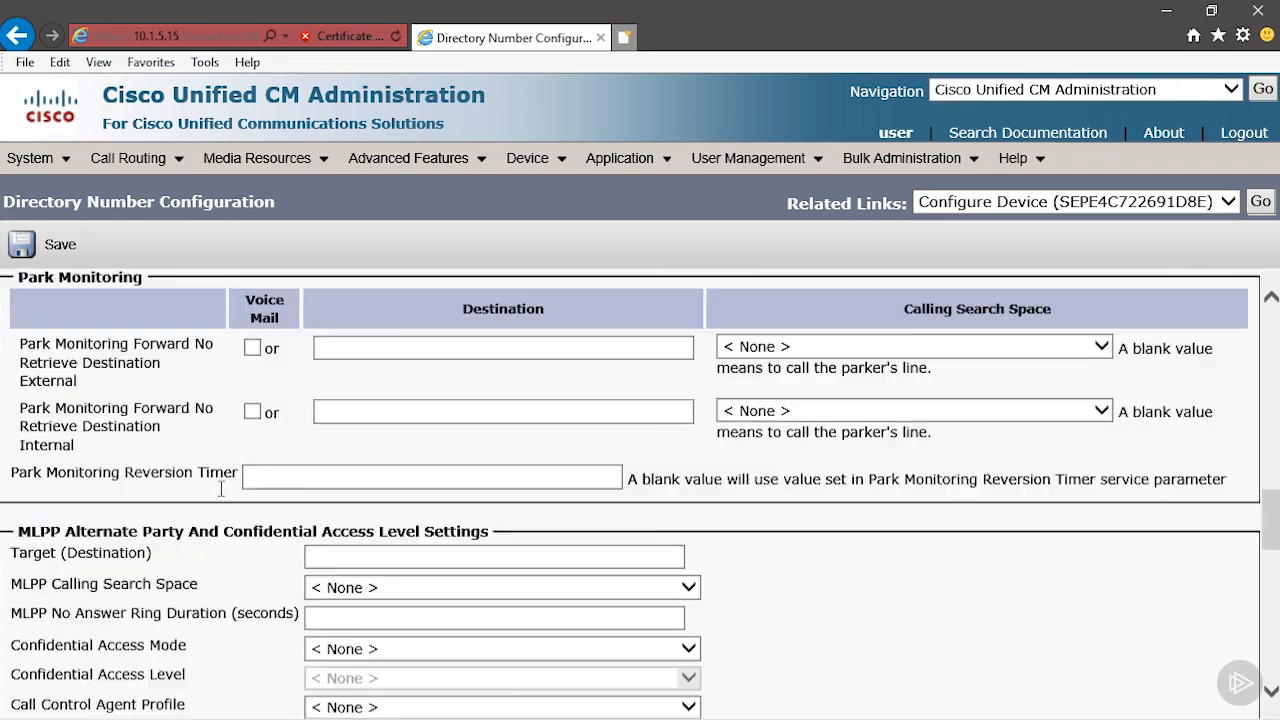
scroll(221, 488, down, 5)
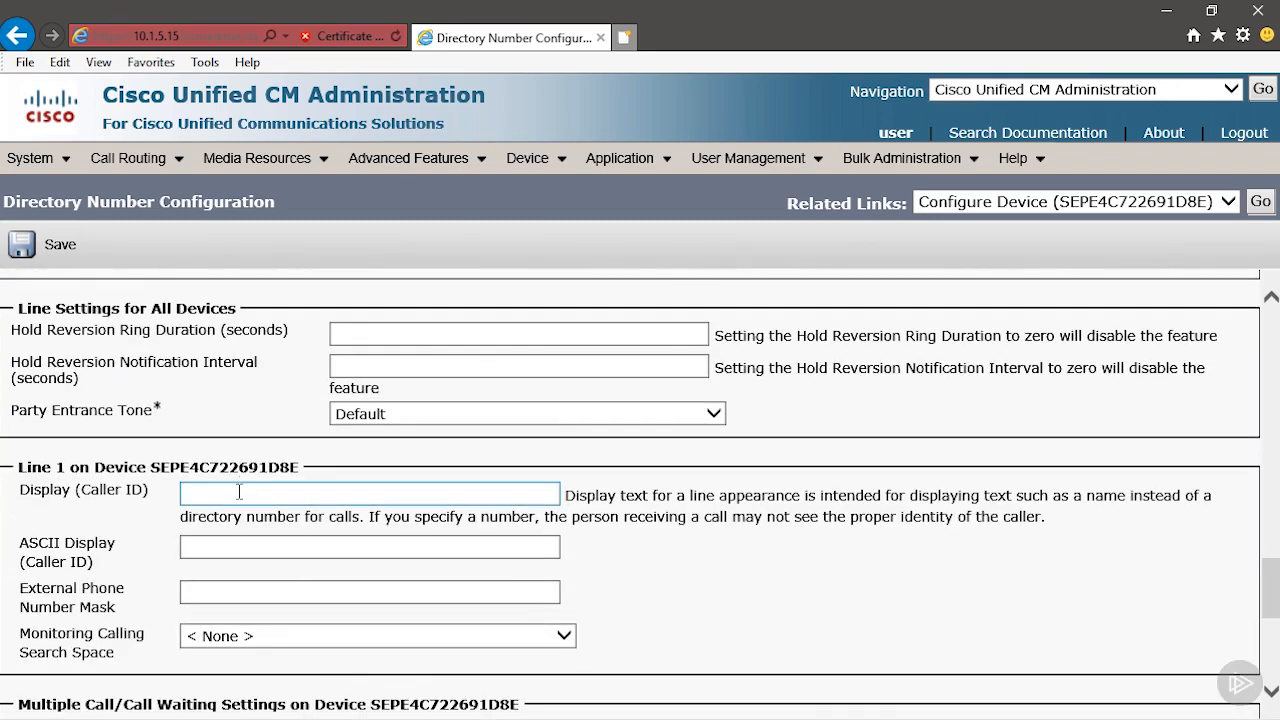
click(239, 492)
text(Sales Team)
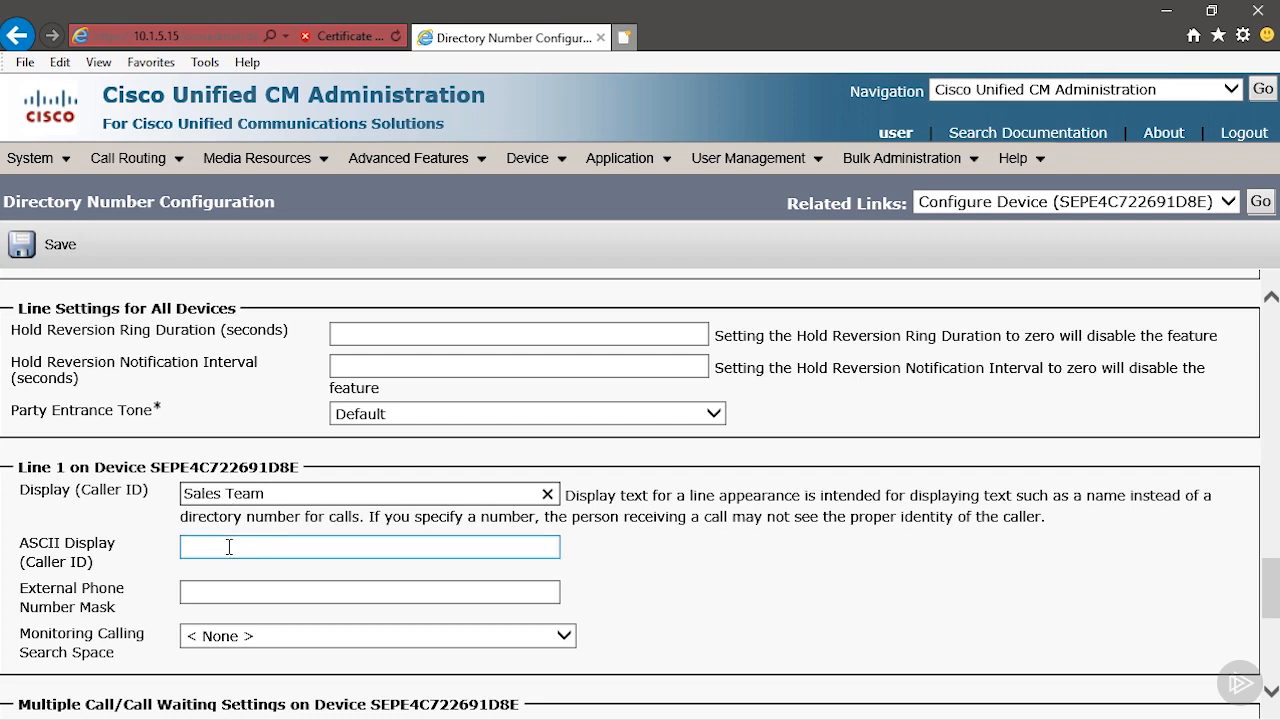
click(212, 583)
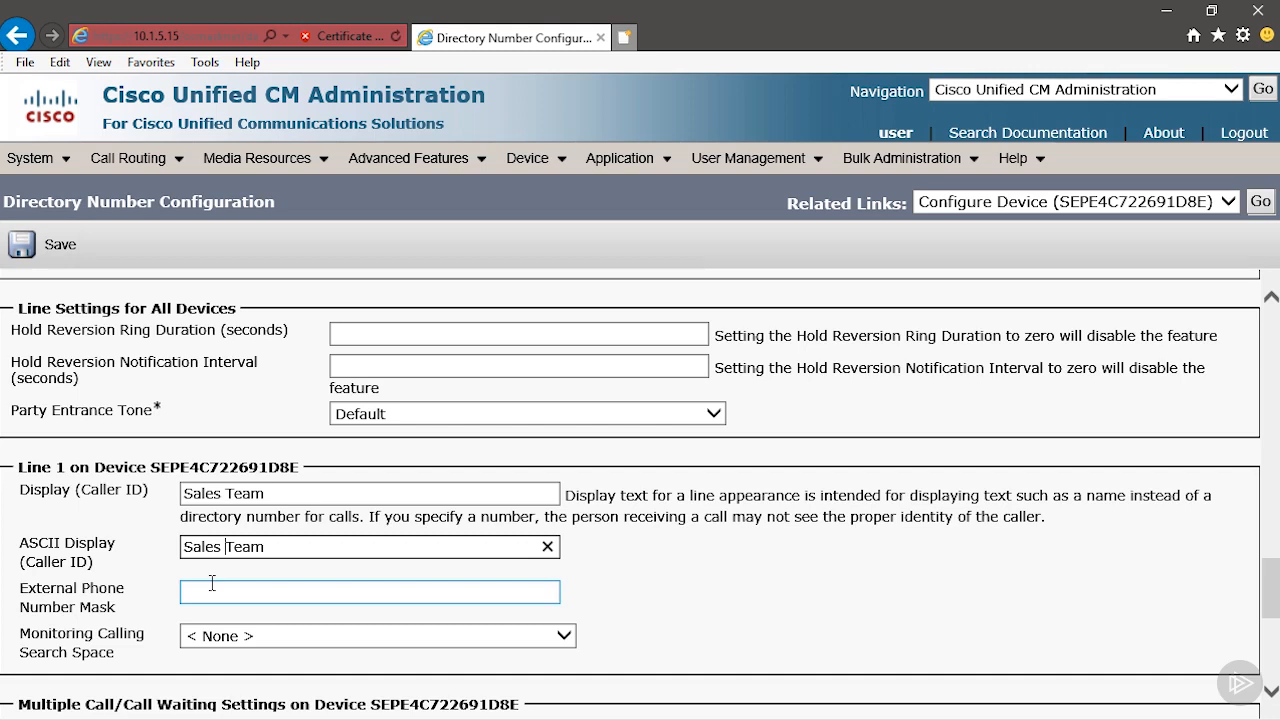
scroll(212, 583, down, 5)
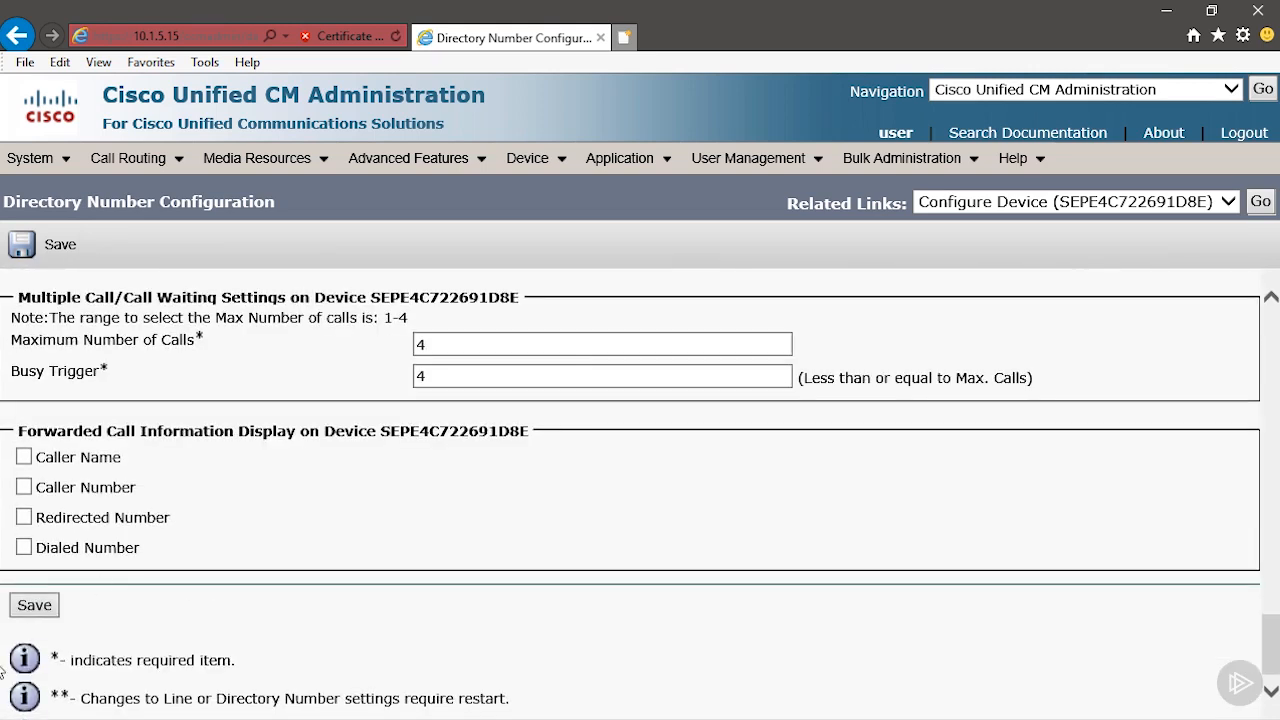
click(36, 608)
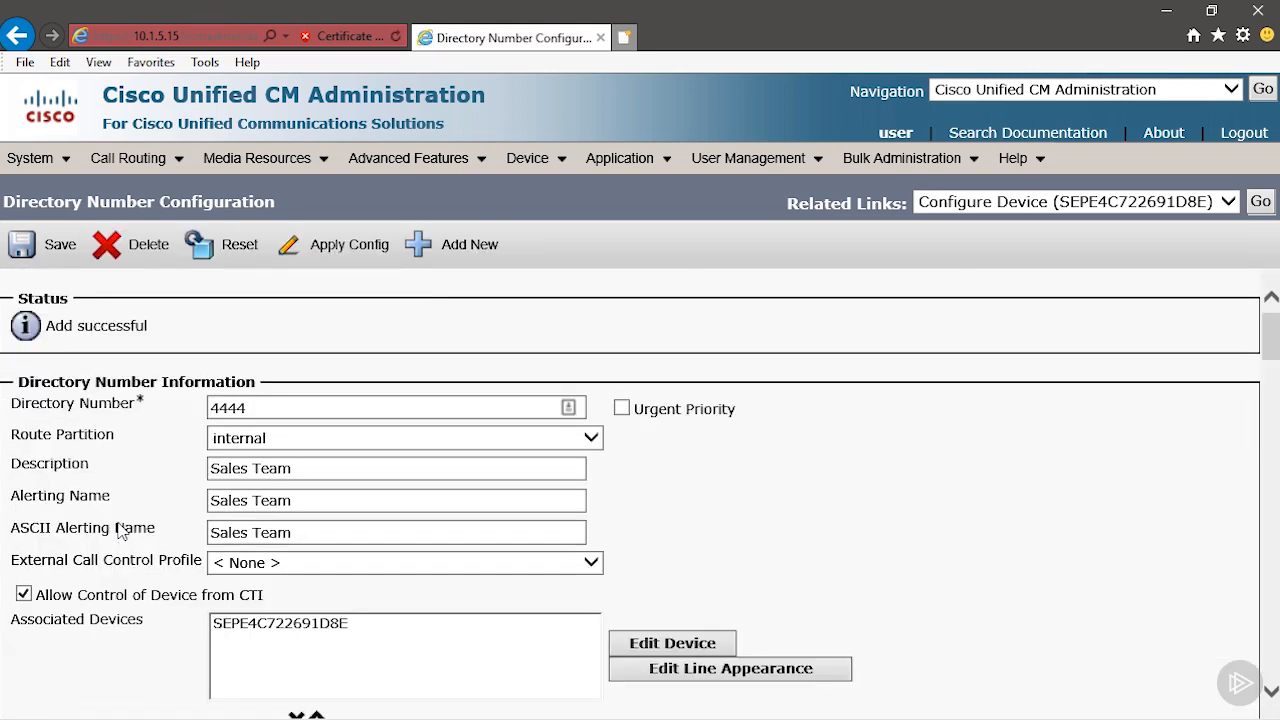